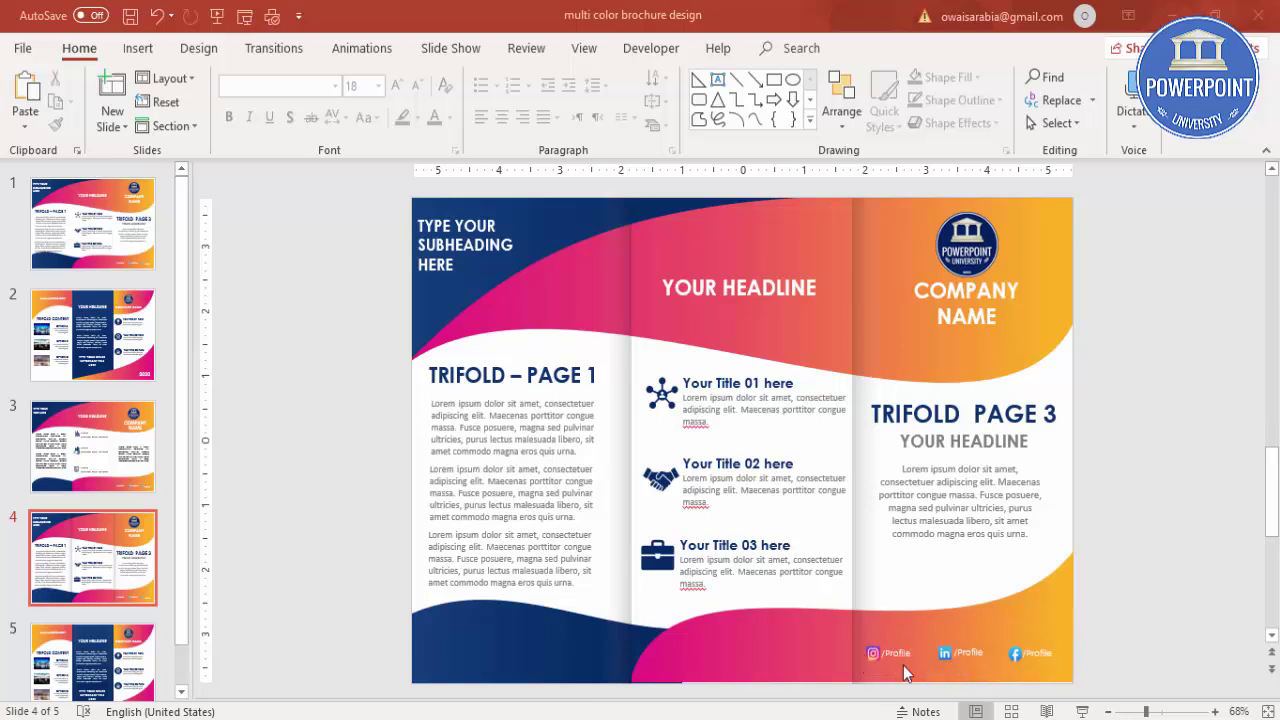
Step: Browse the sample brochure slides 5, 4 and 5, ending on slide 1's tri-fold design
scroll(110, 678, "down", 1)
left_click(110, 676)
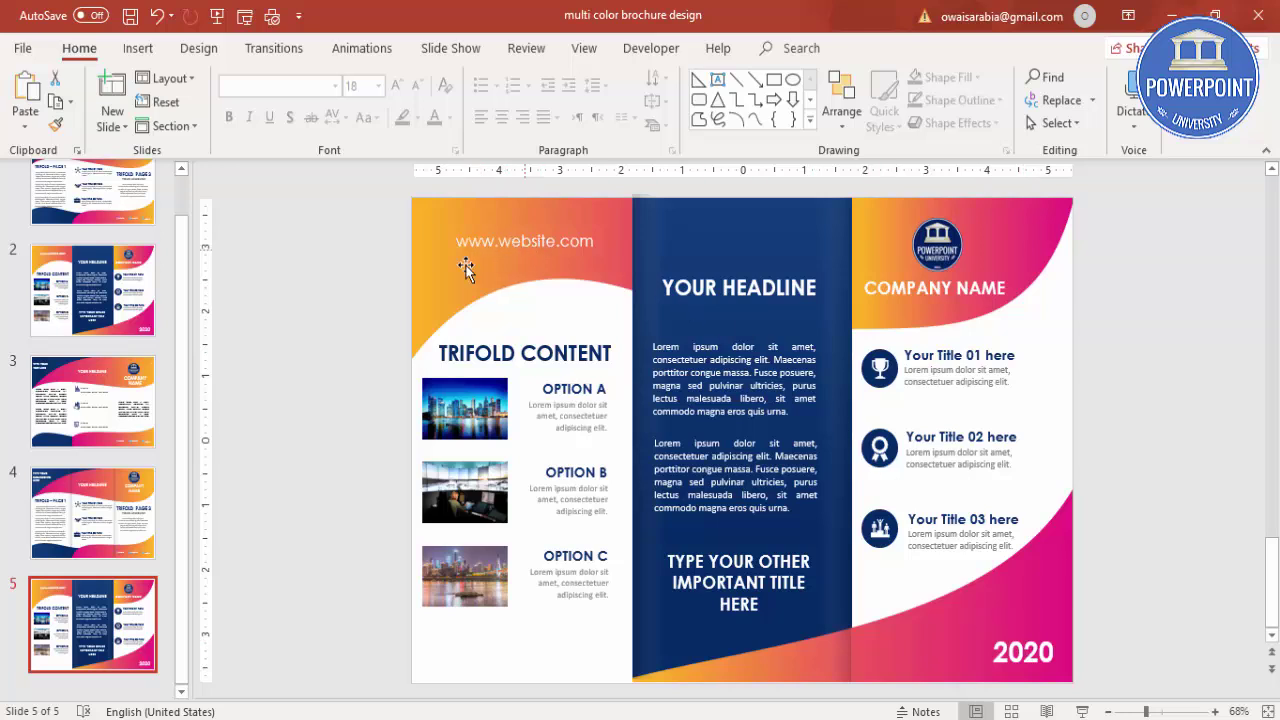
left_click(122, 496)
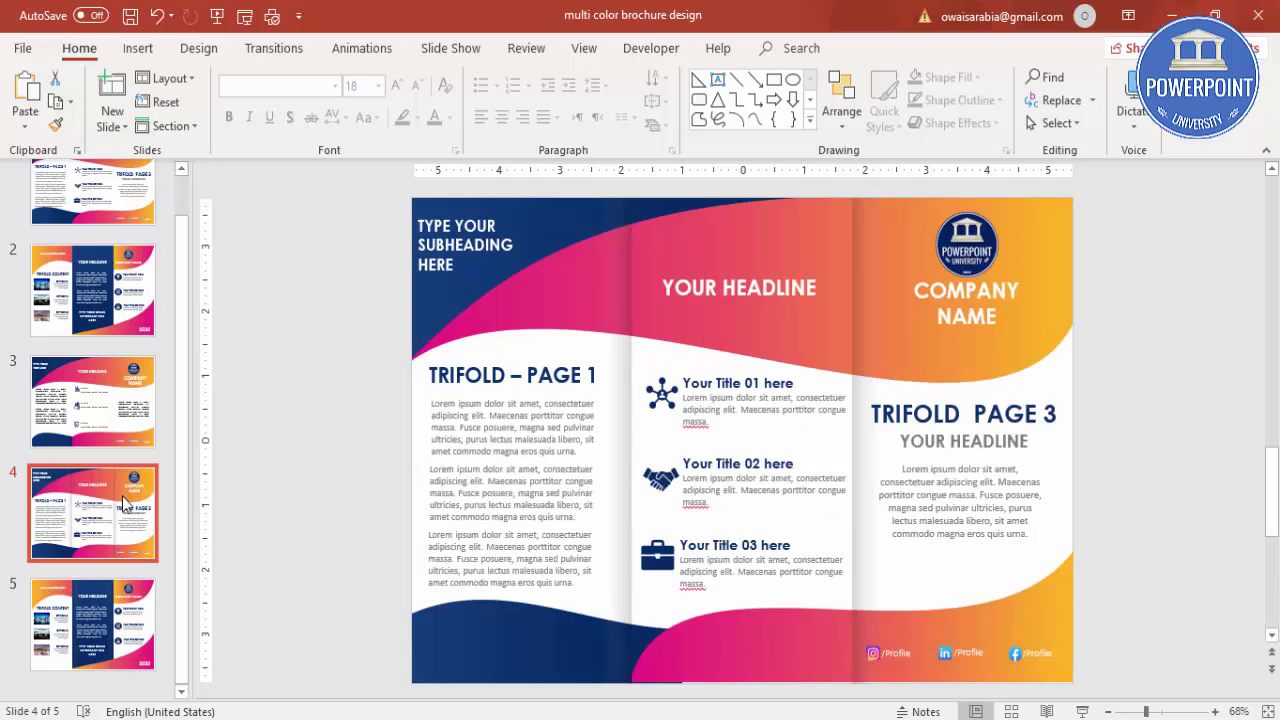
left_click(127, 635)
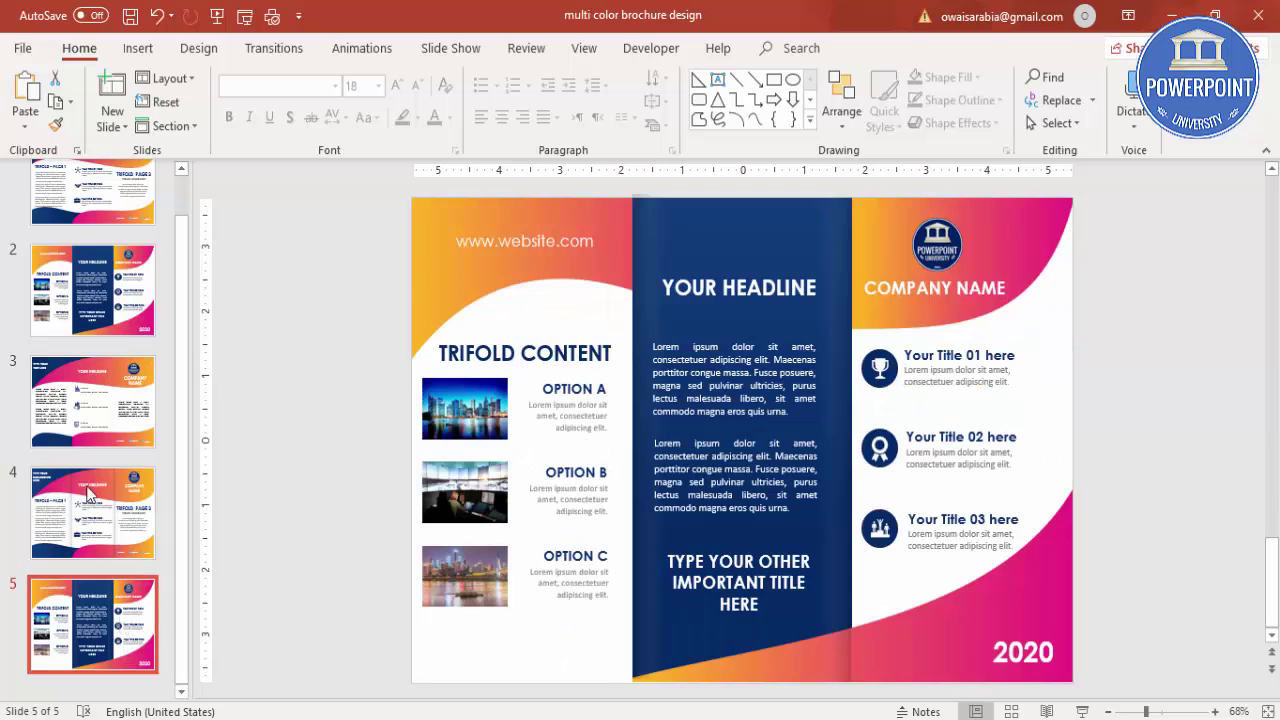
scroll(100, 290, "up", 1)
left_click(110, 240)
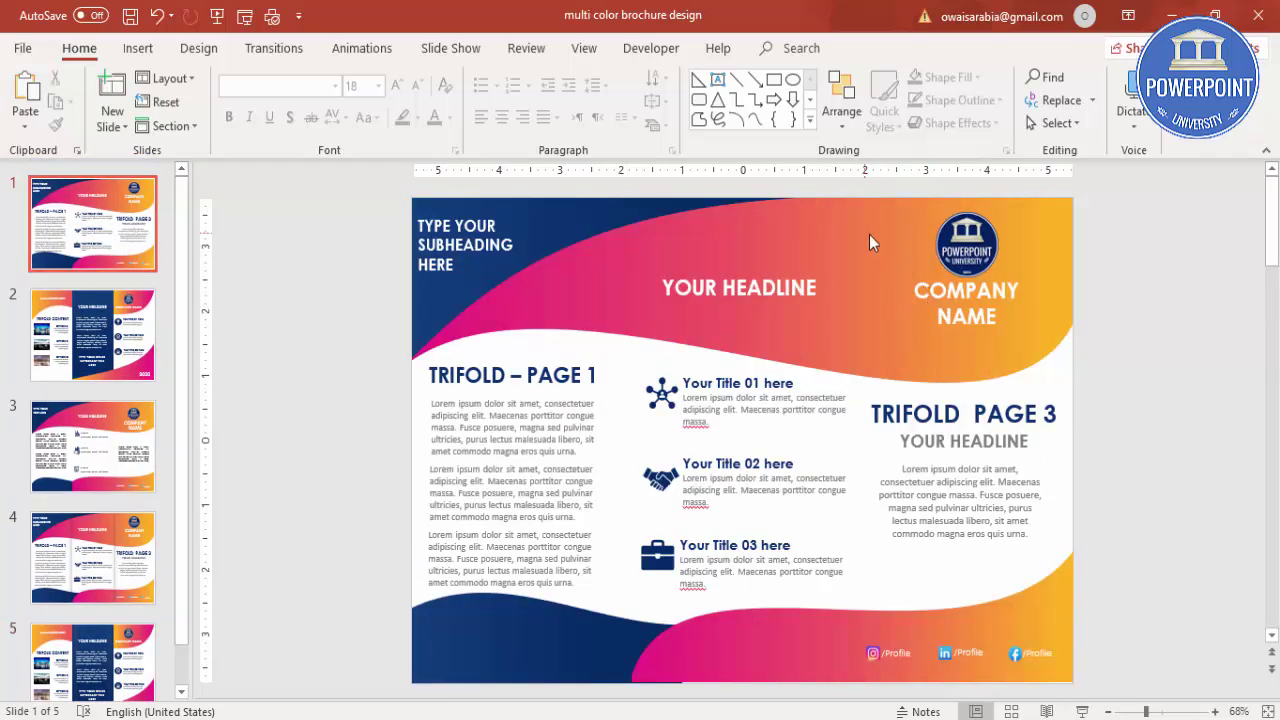
Step: Inspect slide 1's company name, logo, Trifold Page 3 and Title text boxes, then deselect
left_click(936, 318)
left_click(1002, 222)
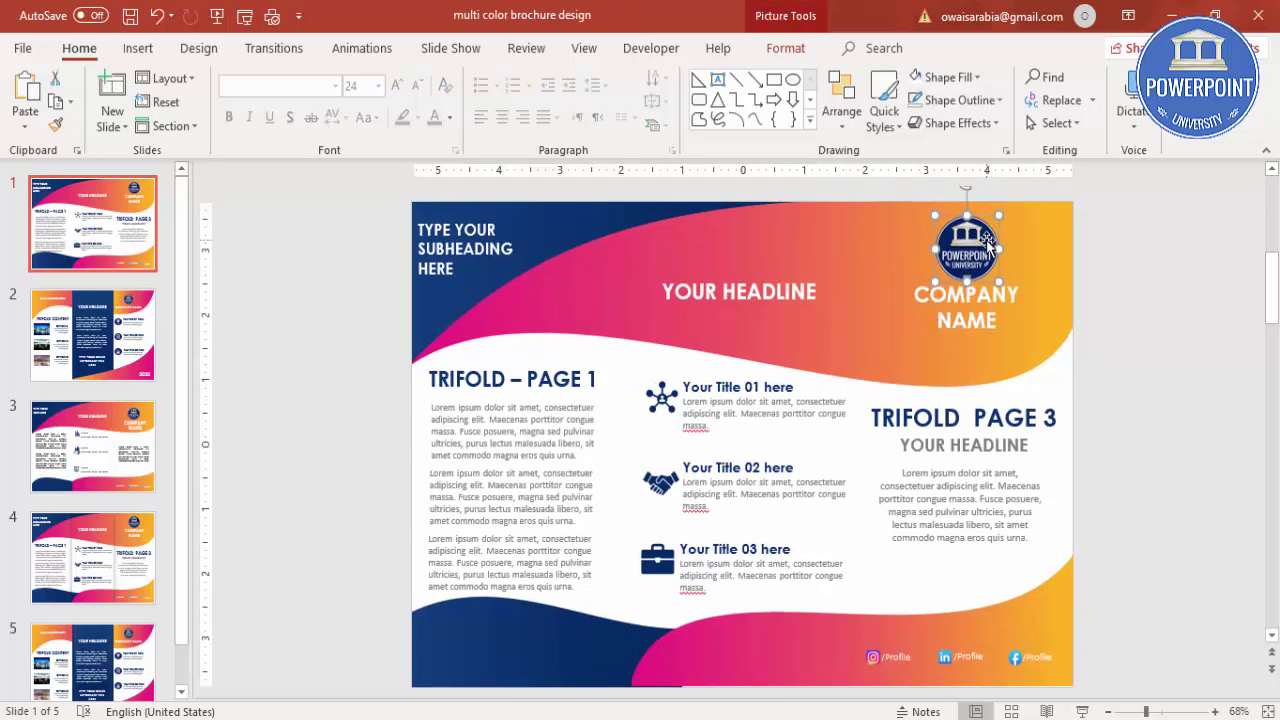
left_click(974, 443)
left_click(938, 464)
left_click(881, 413)
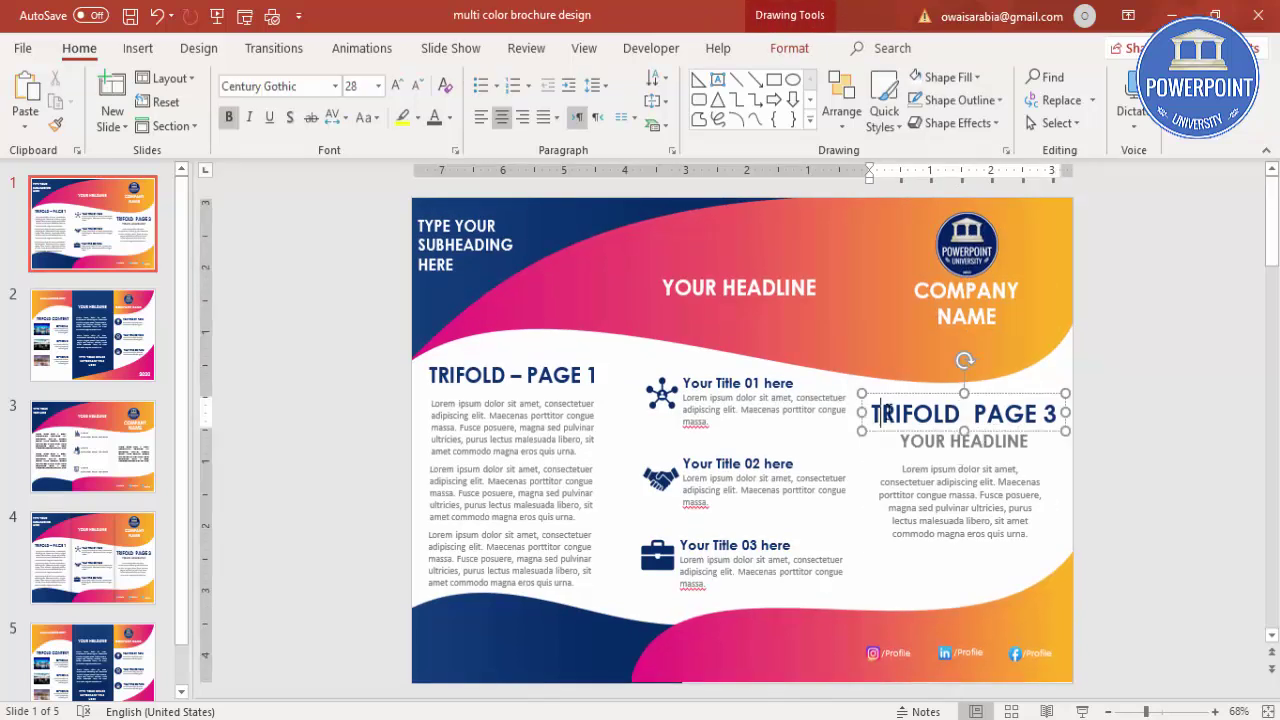
left_click(738, 403)
left_click(714, 478)
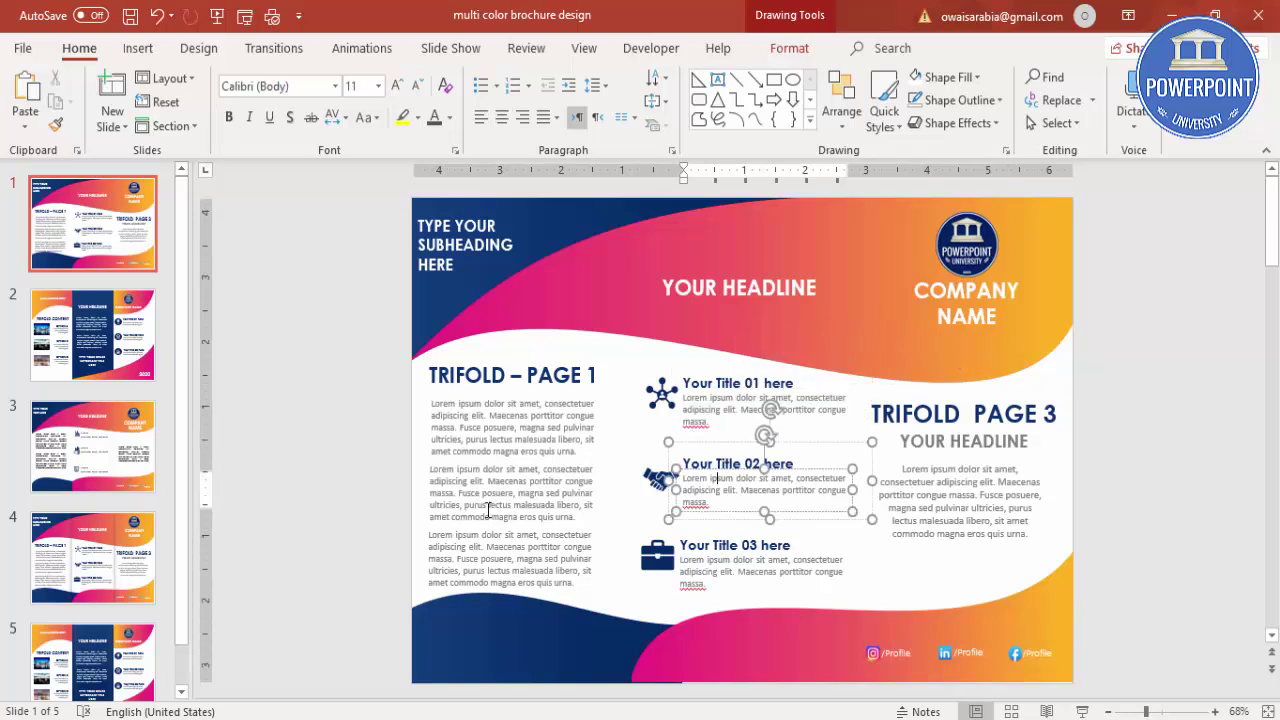
left_click(1140, 383)
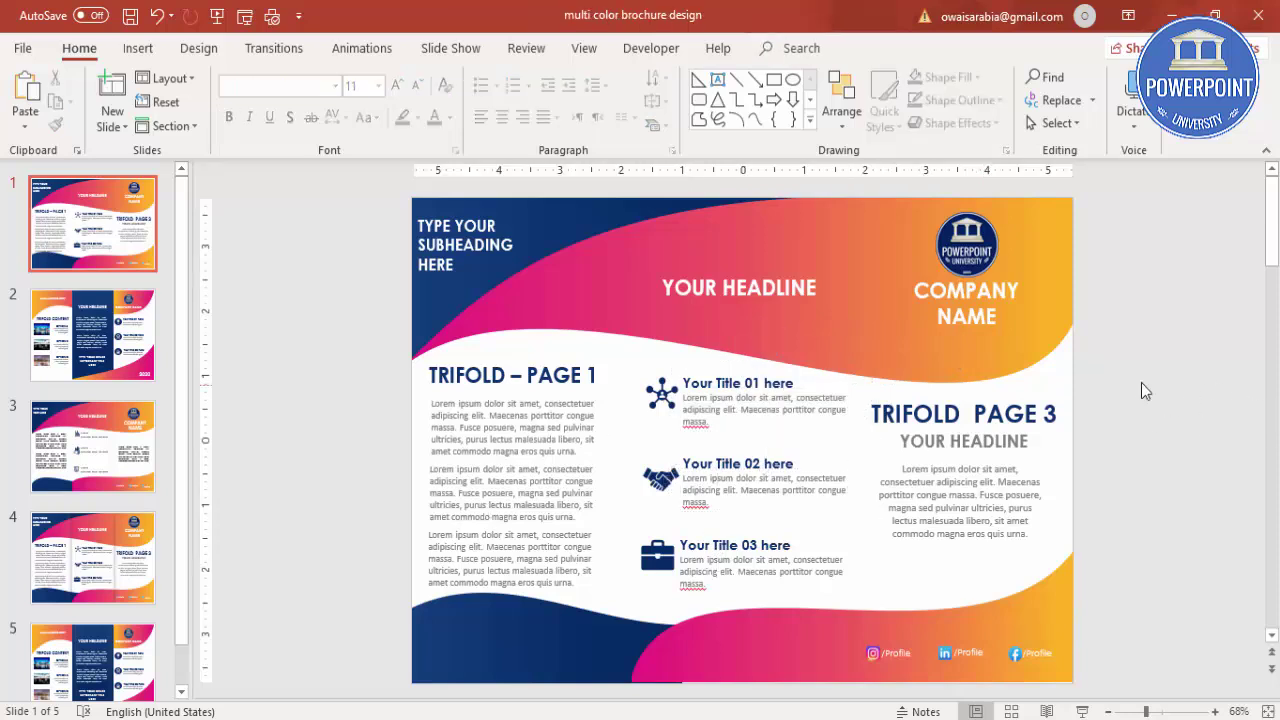
Step: Choose PDF (*.pdf) as the Save As file type
left_click(23, 49)
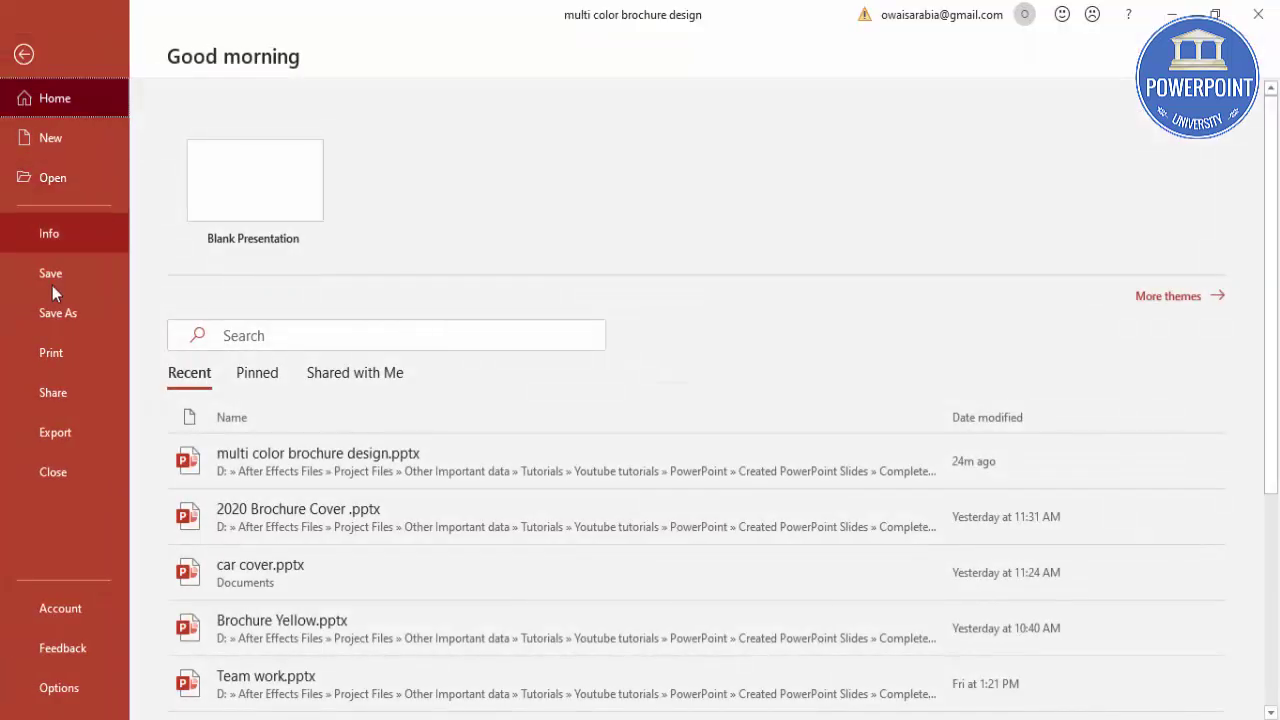
left_click(57, 313)
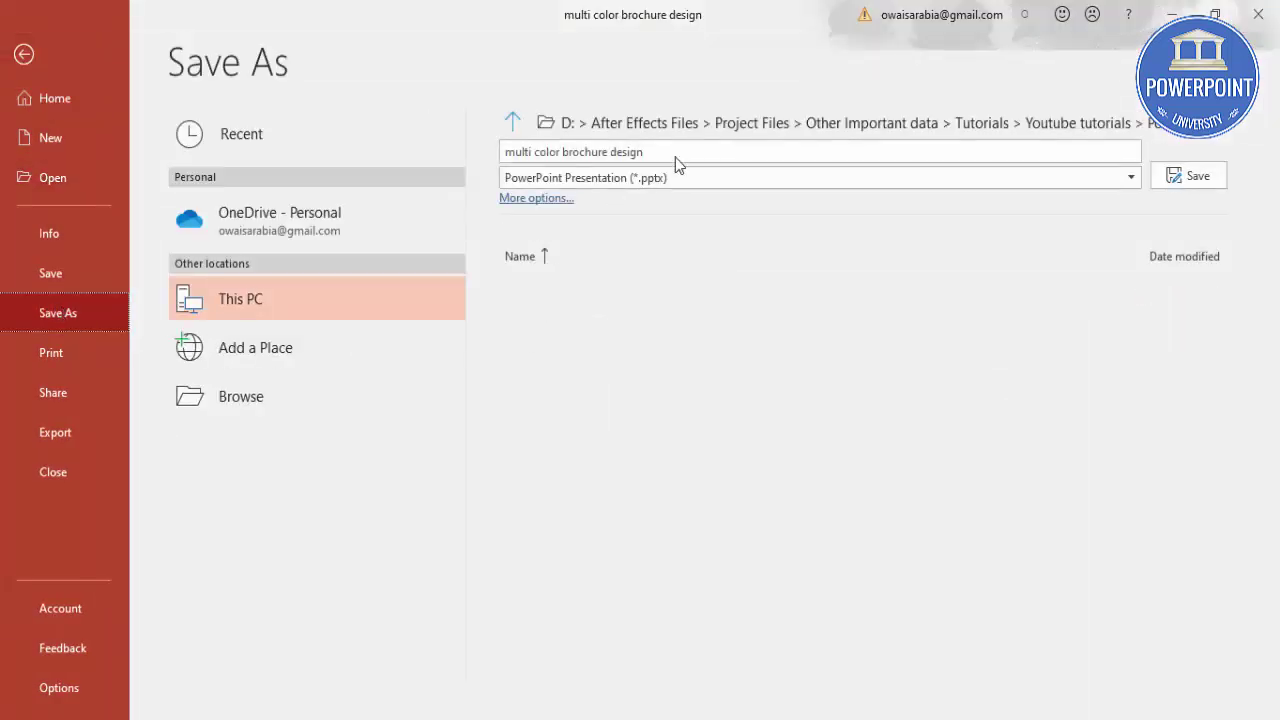
left_click(704, 182)
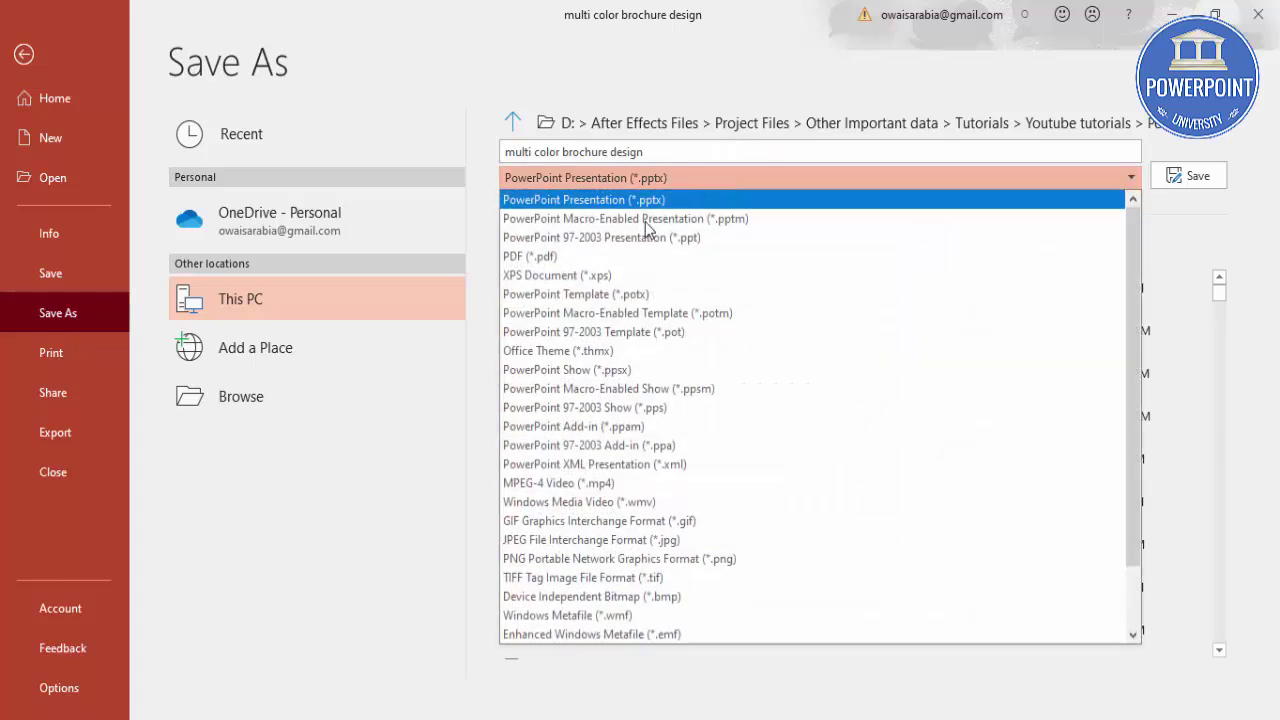
left_click(558, 260)
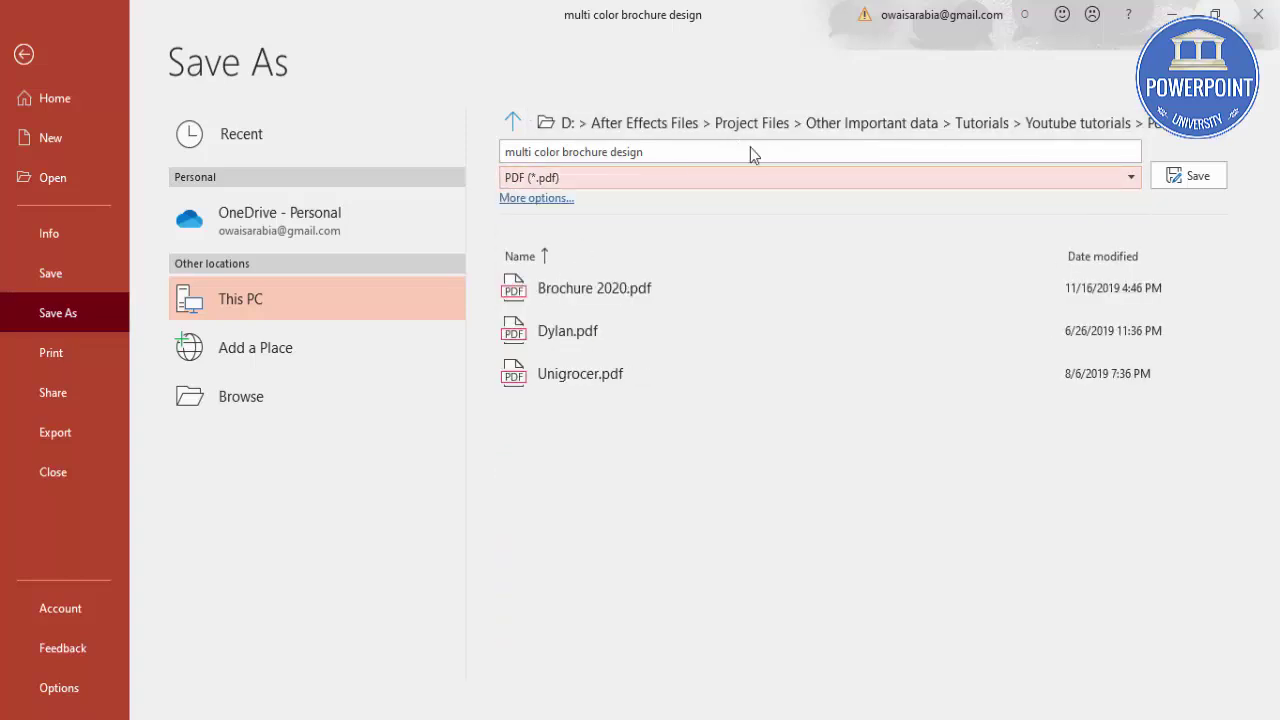
Step: Publish the PDF 'multi color brochure design' to the Desktop, opening it after publishing
left_click(563, 199)
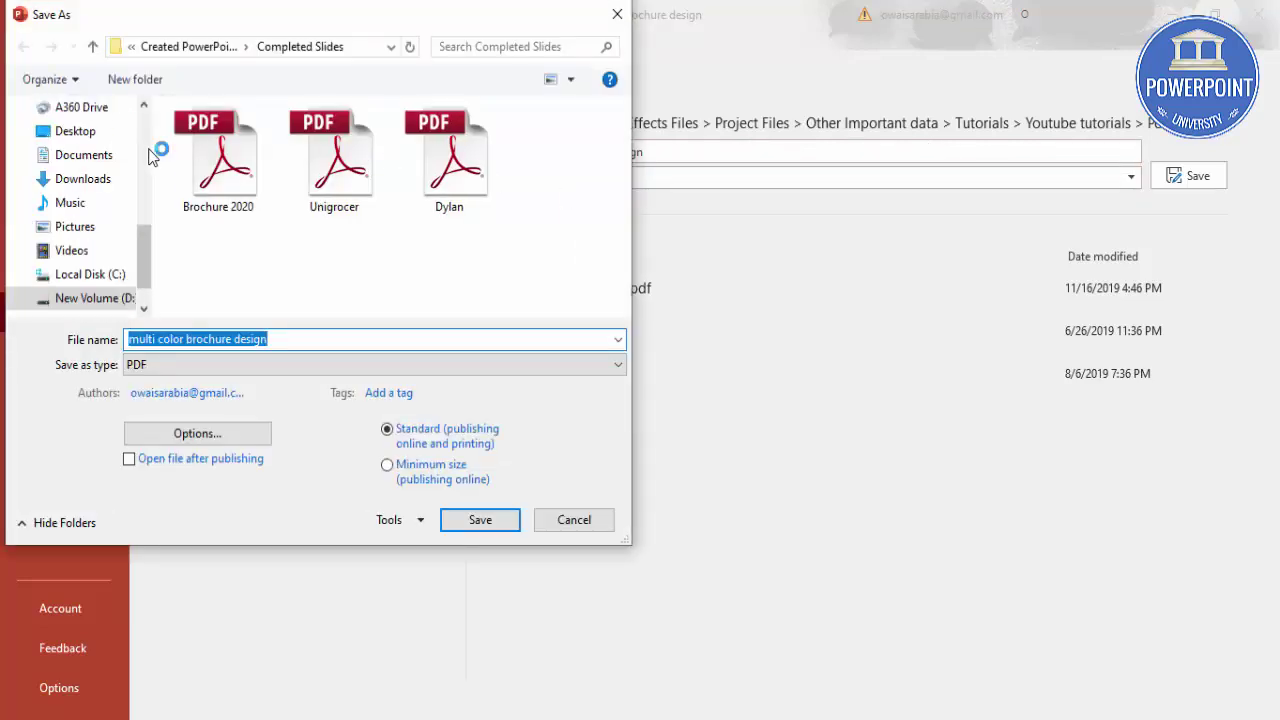
left_click(87, 140)
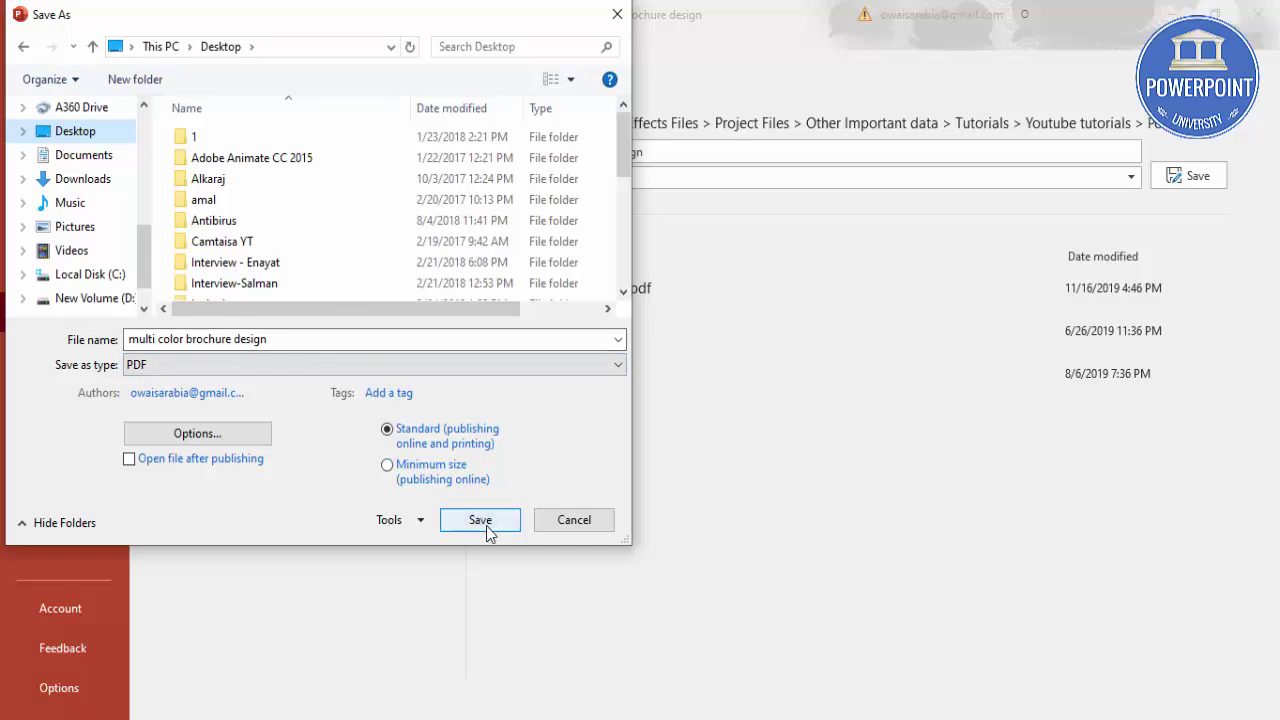
left_click(129, 460)
left_click(502, 522)
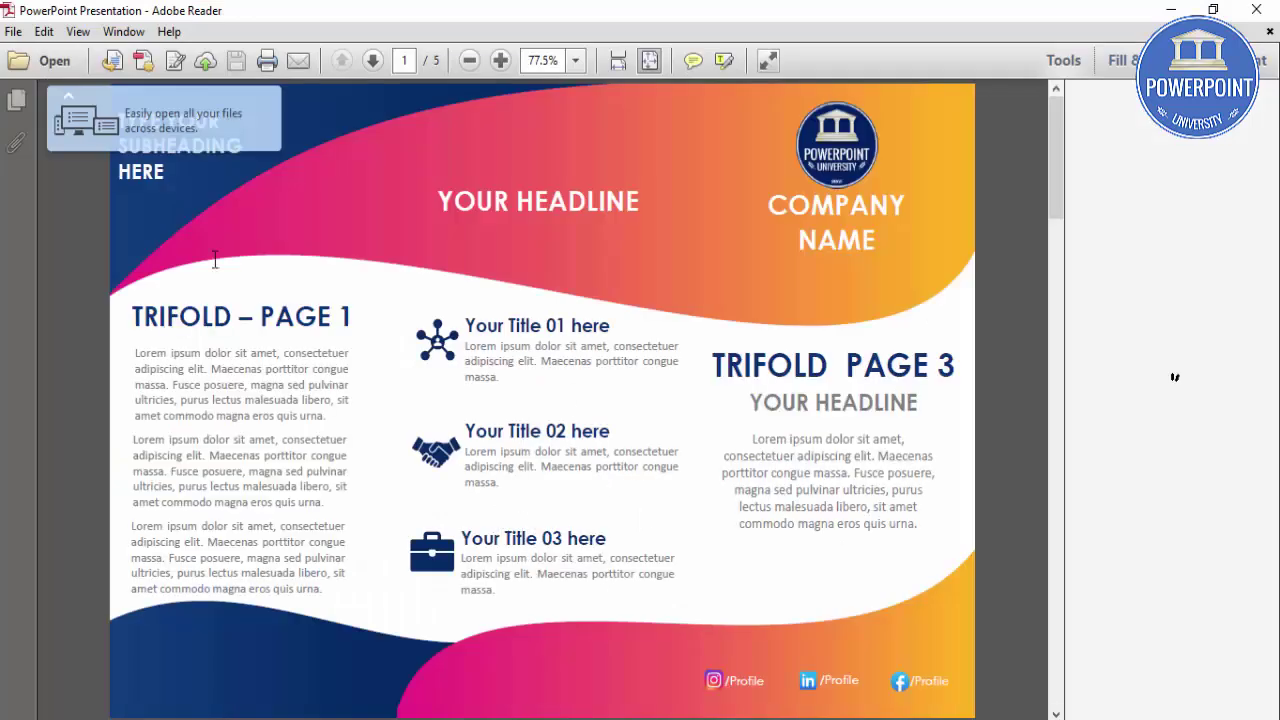
left_click(372, 61)
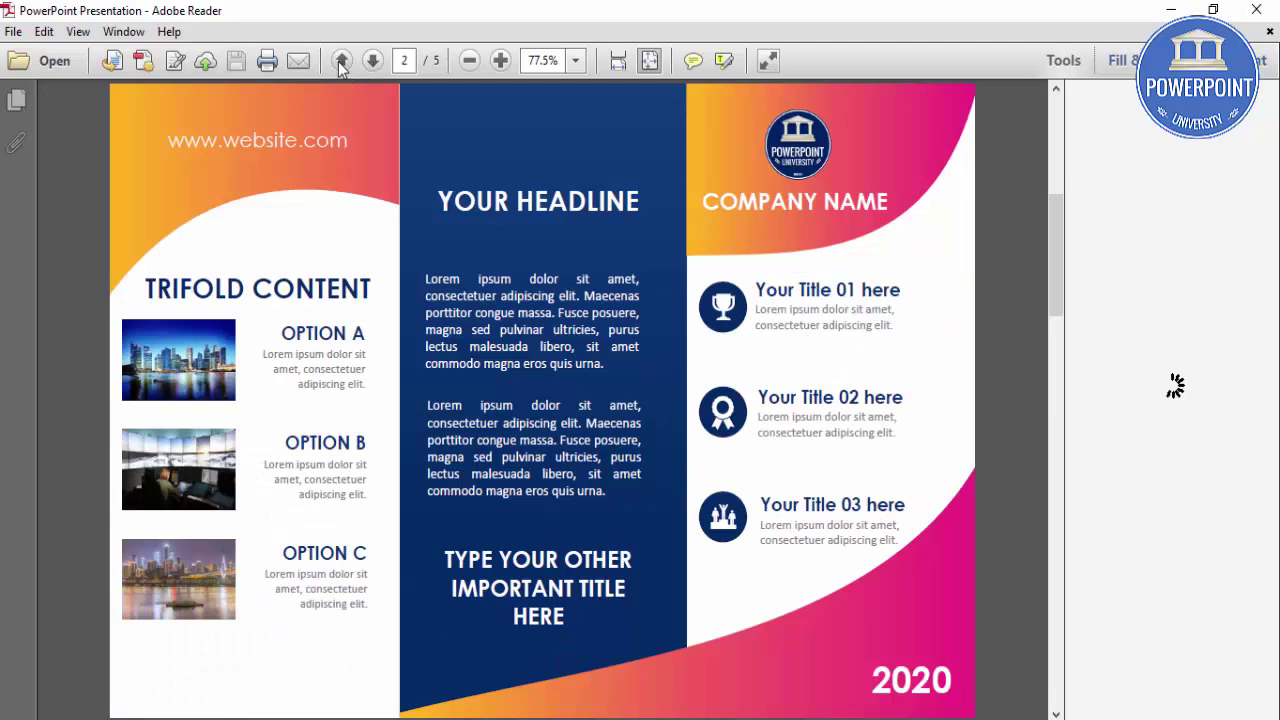
left_click(341, 61)
left_click(372, 61)
left_click(341, 62)
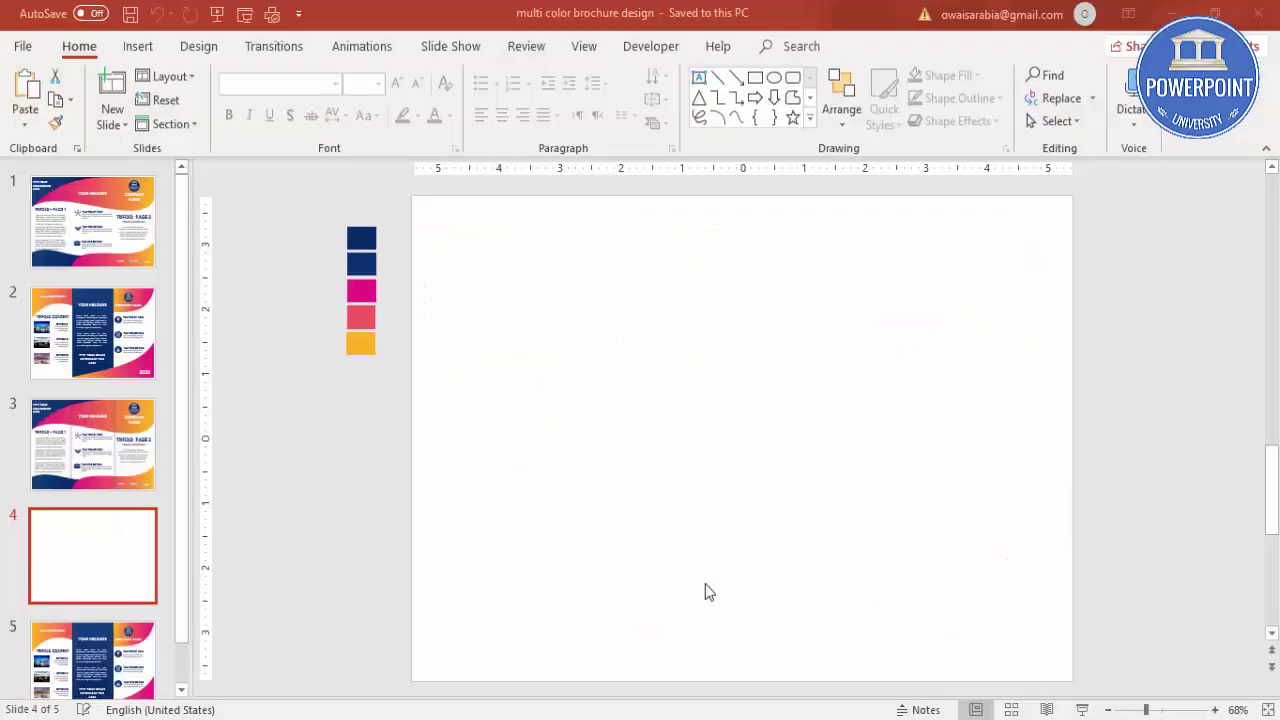
Step: Set a custom slide size of A4 Paper (210x297 mm), landscape 10.833 × 7.5 in
left_click(208, 46)
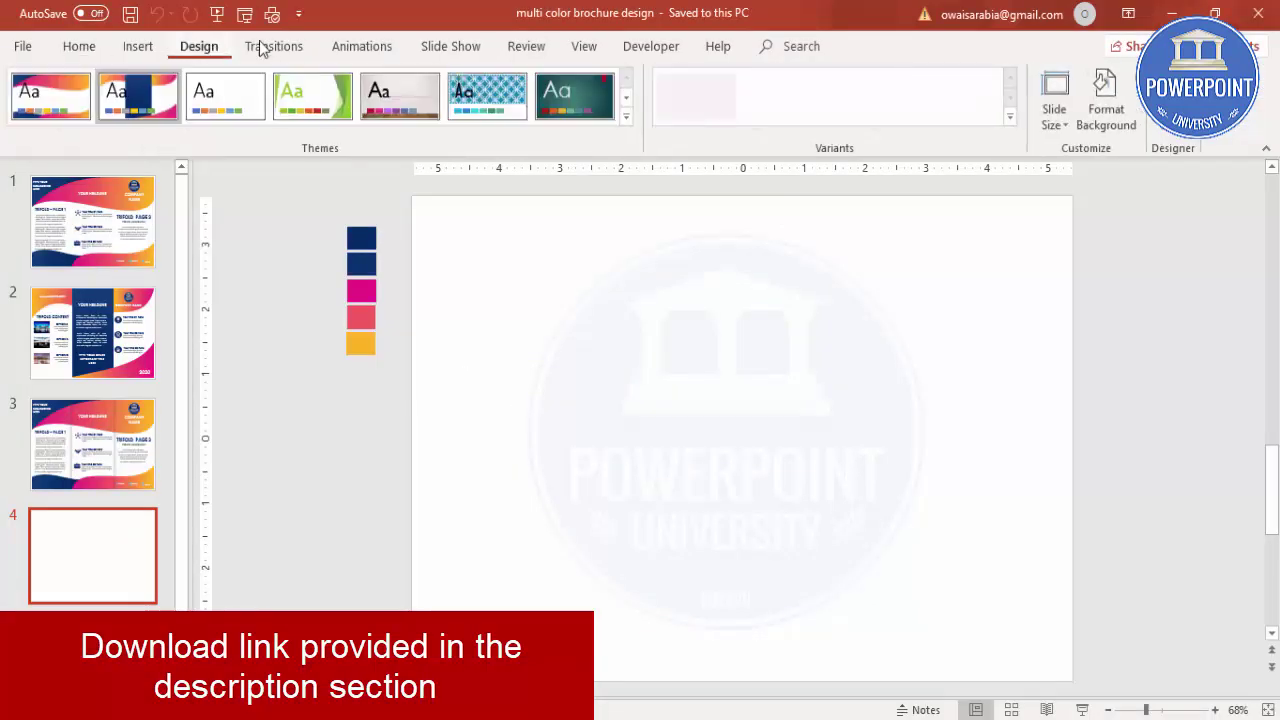
left_click(1053, 119)
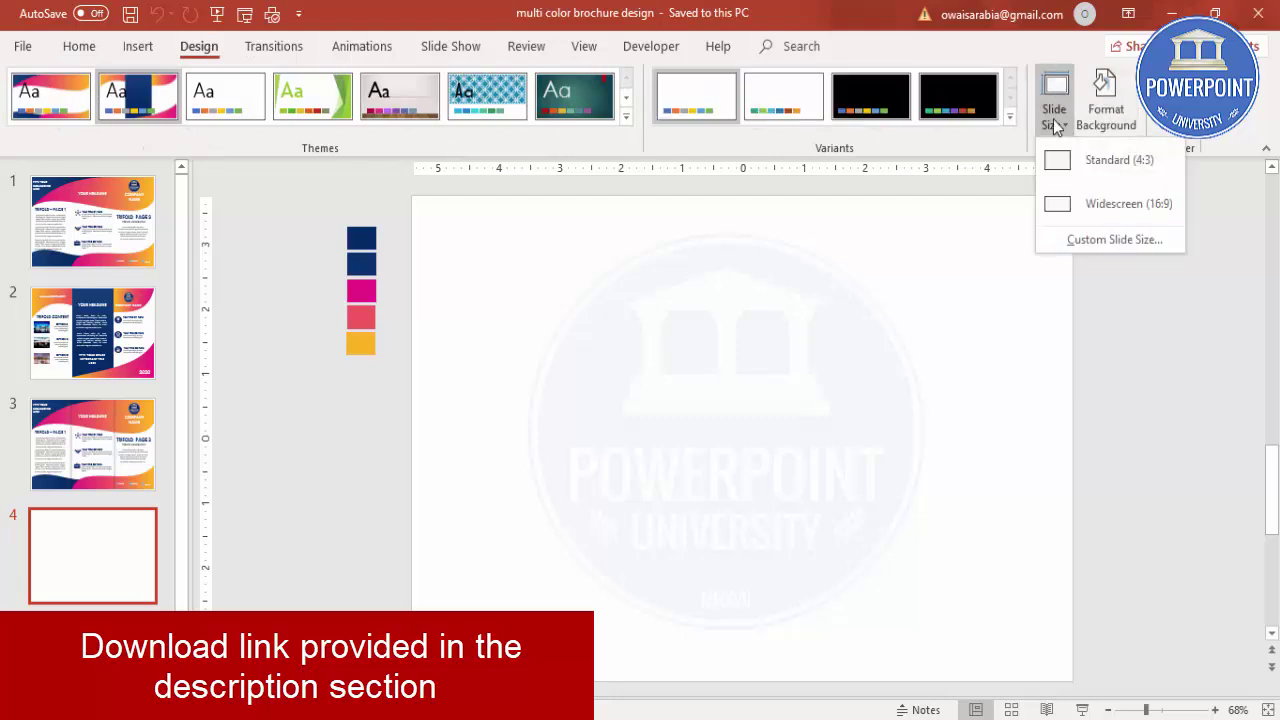
left_click(1120, 240)
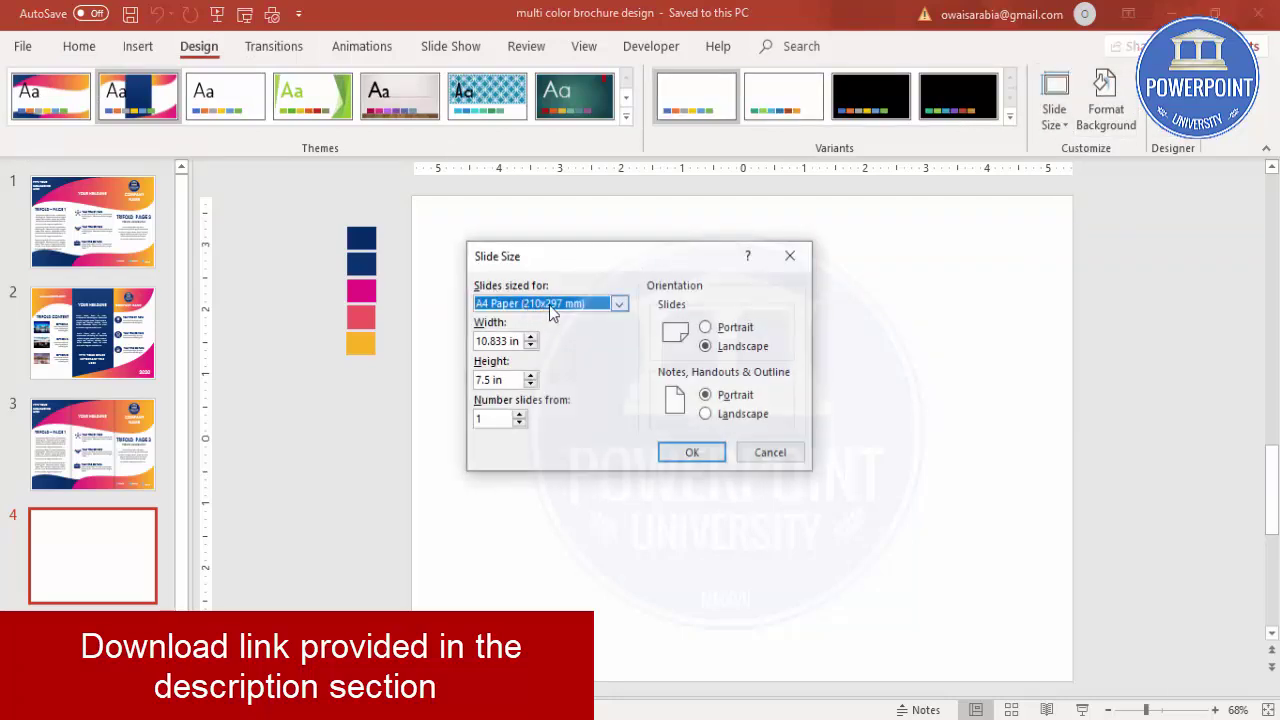
left_click(547, 304)
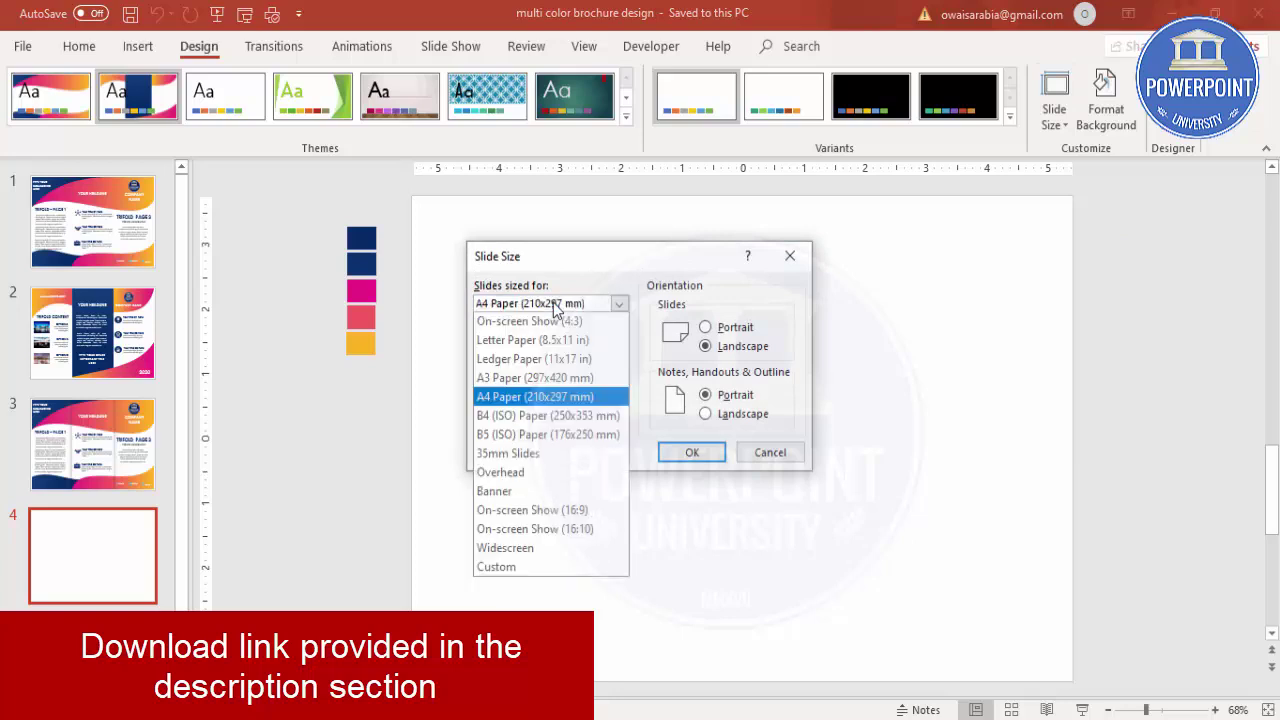
left_click(527, 398)
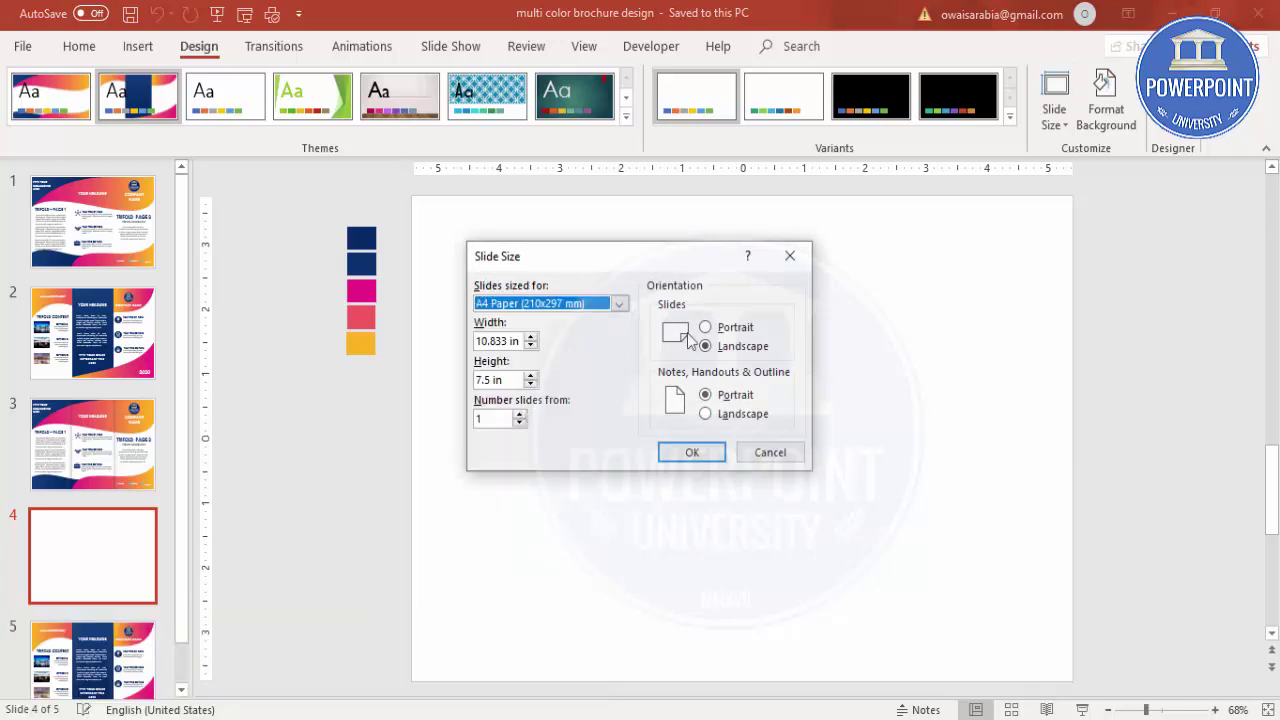
left_click(699, 456)
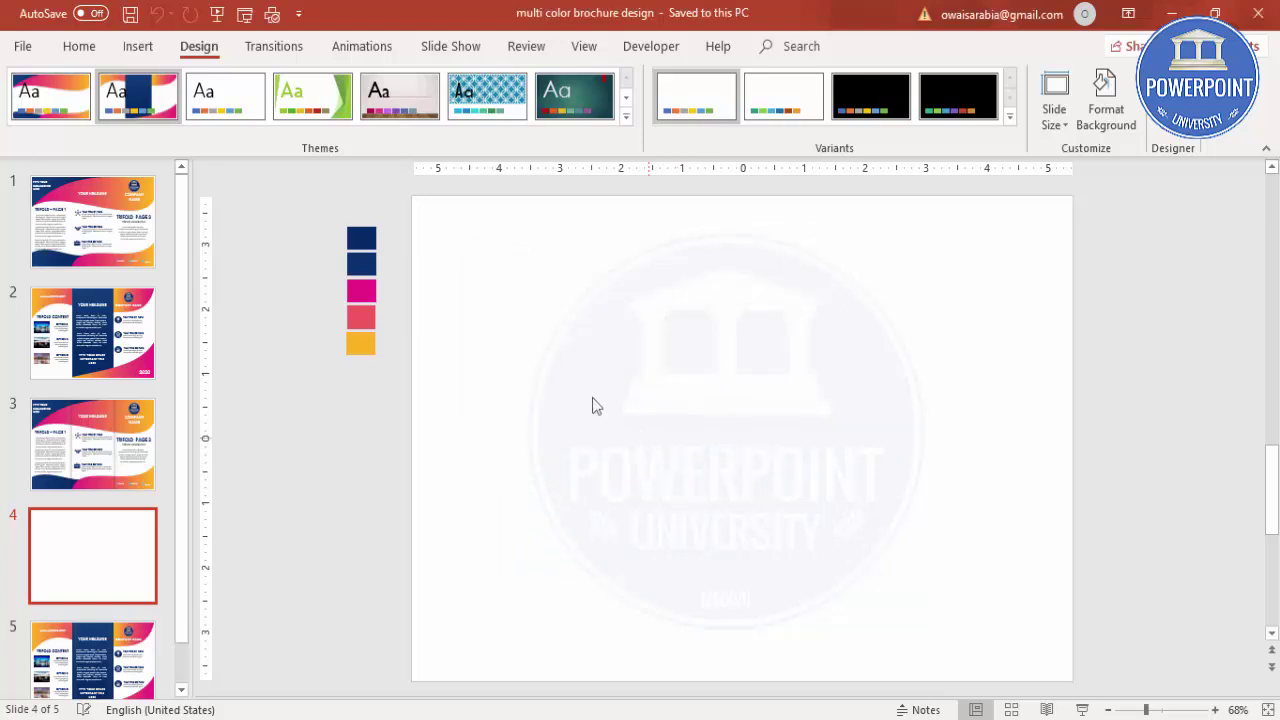
Step: Draw a tall rectangle down the slide's left edge and set its width to 3.62"
left_click(145, 53)
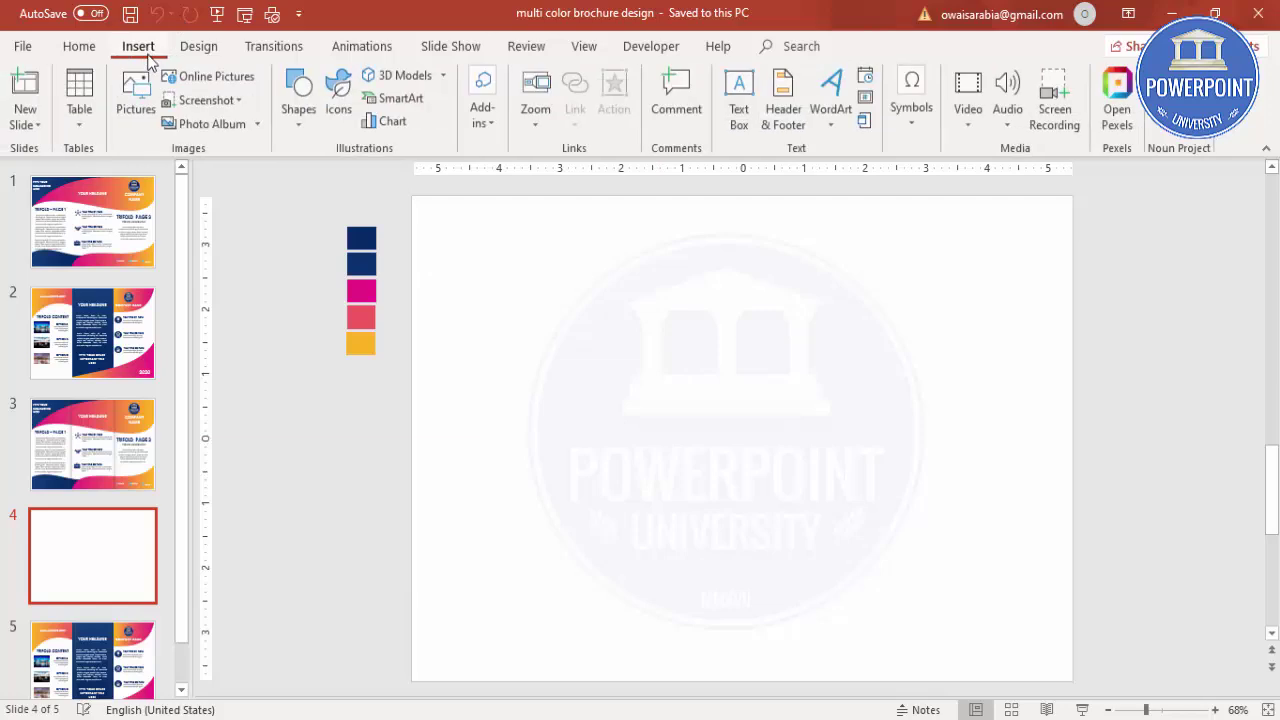
left_click(304, 125)
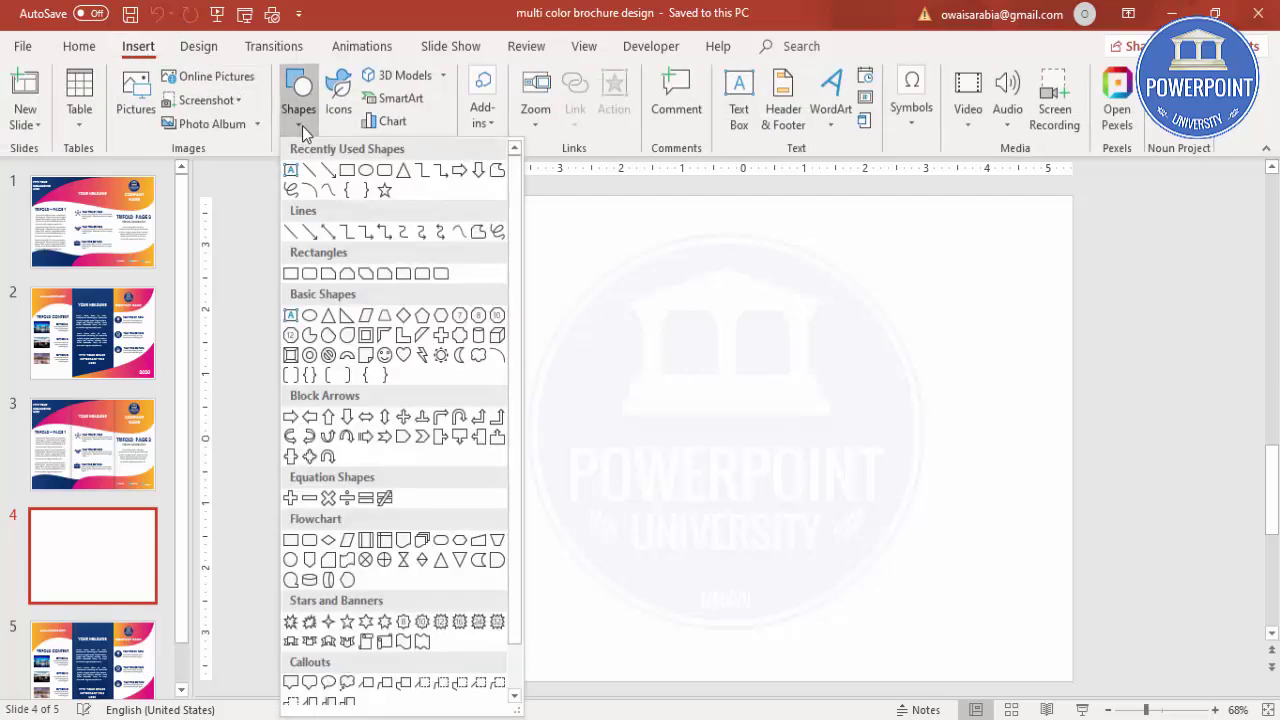
left_click(291, 273)
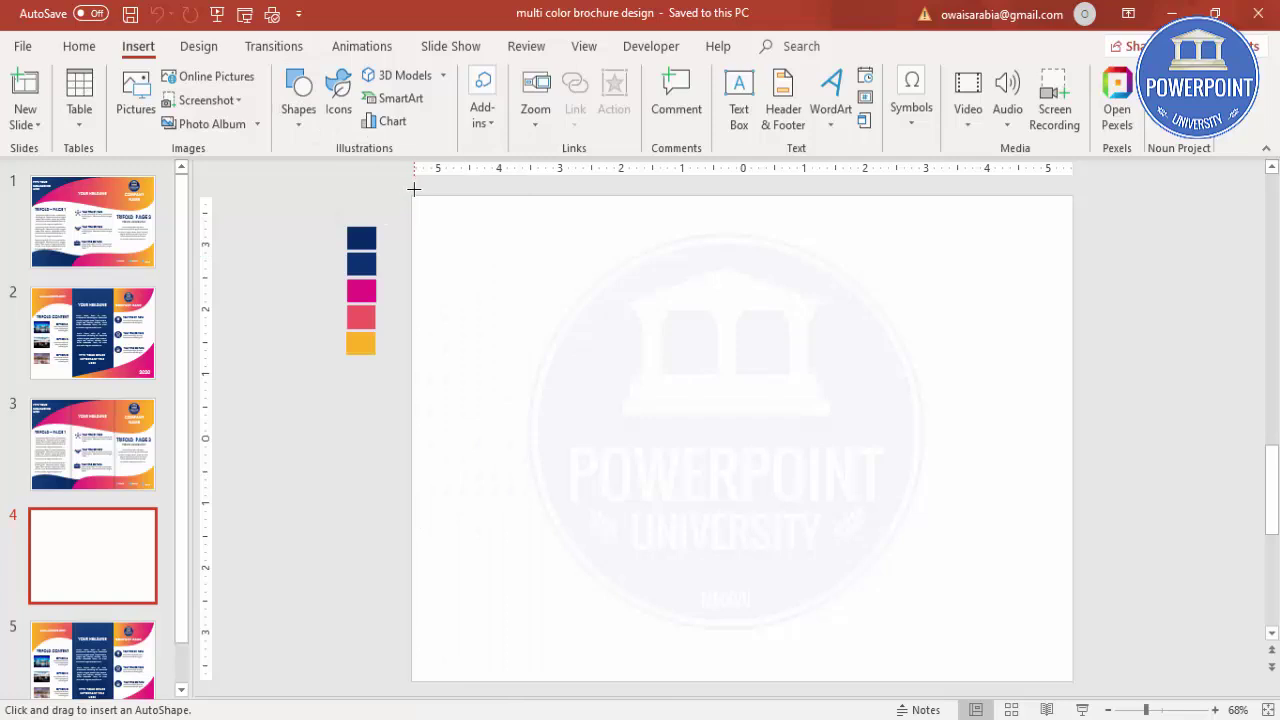
left_click_drag(414, 194, 604, 686)
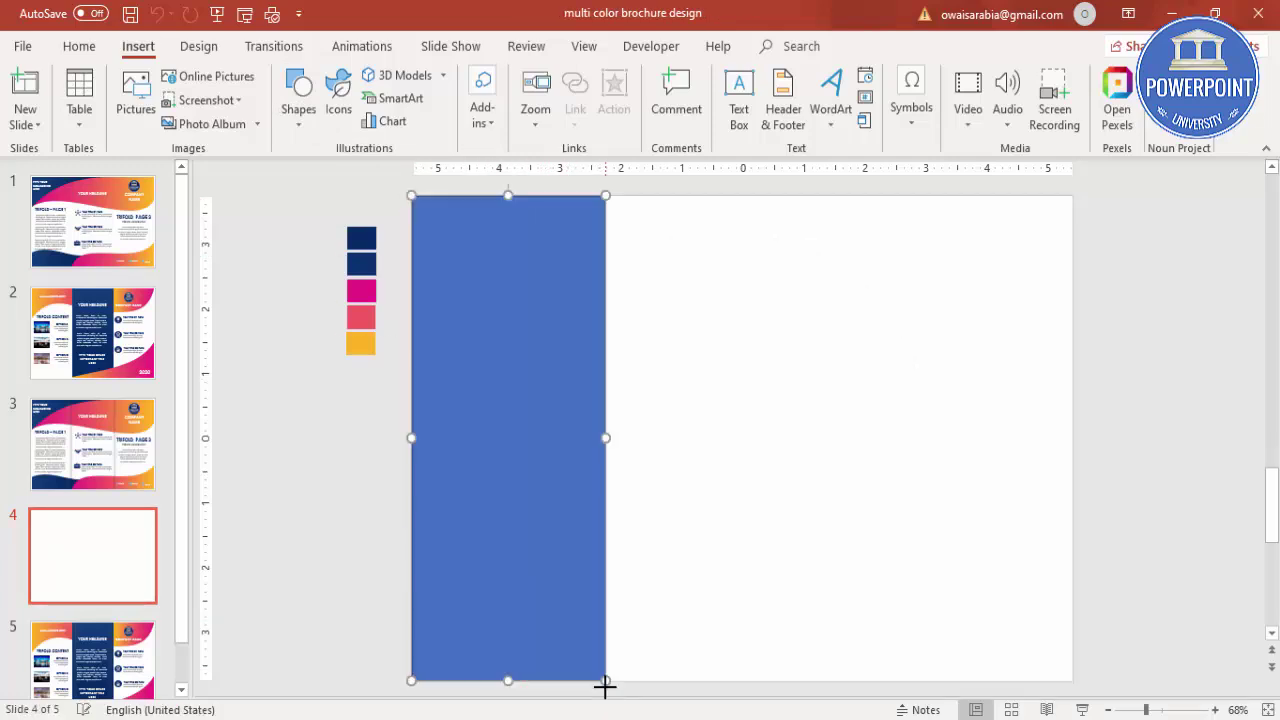
left_click(1142, 118)
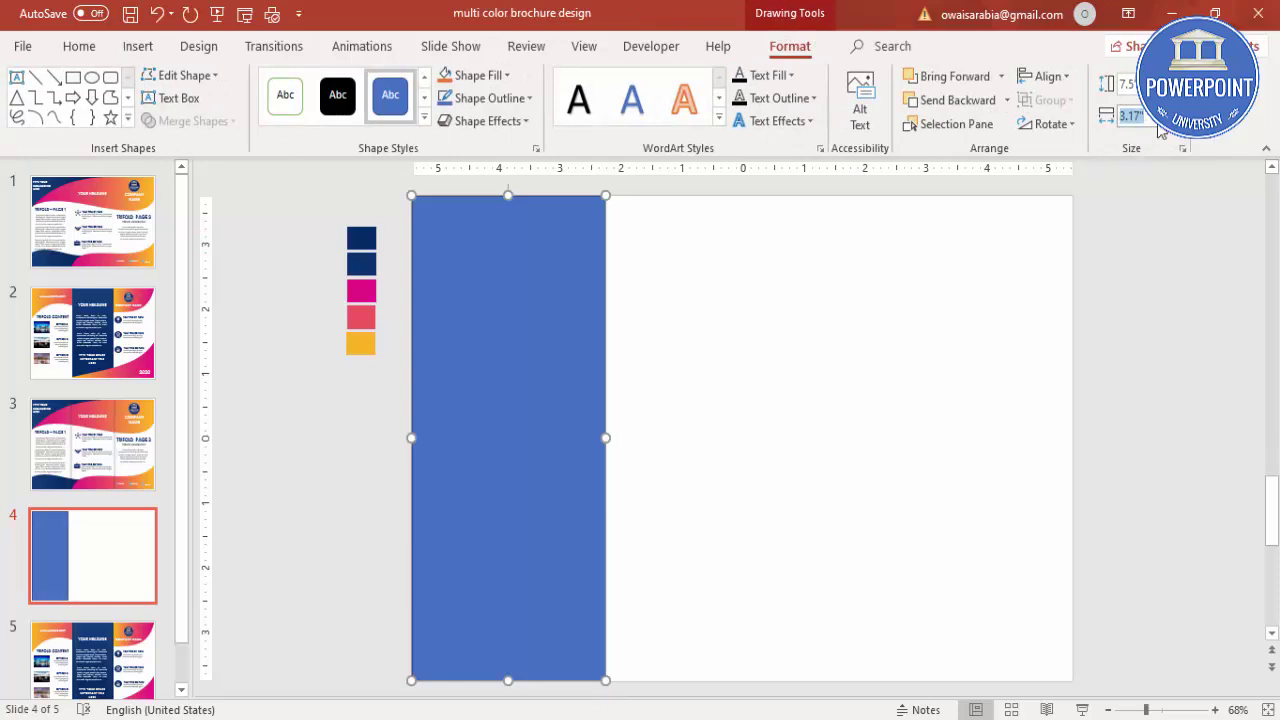
type("3.62")
key("Return")
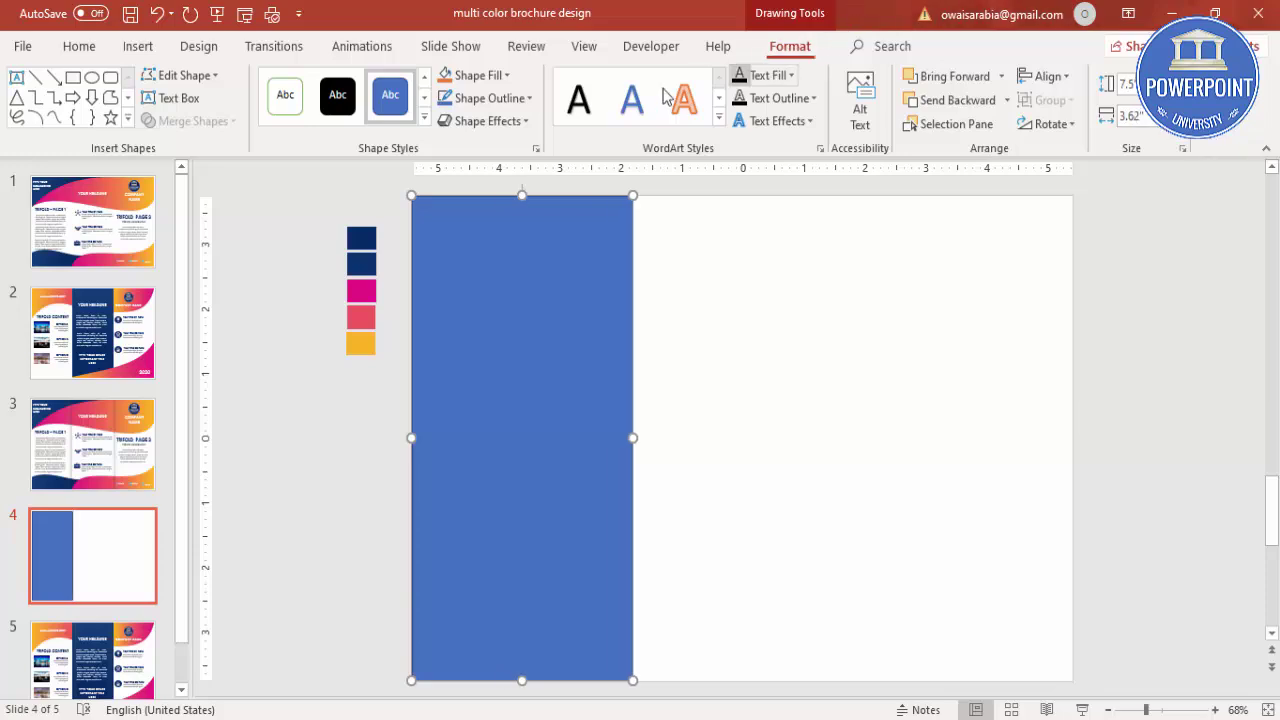
Step: Remove the blue rectangle's outline and reselect it
left_click(485, 99)
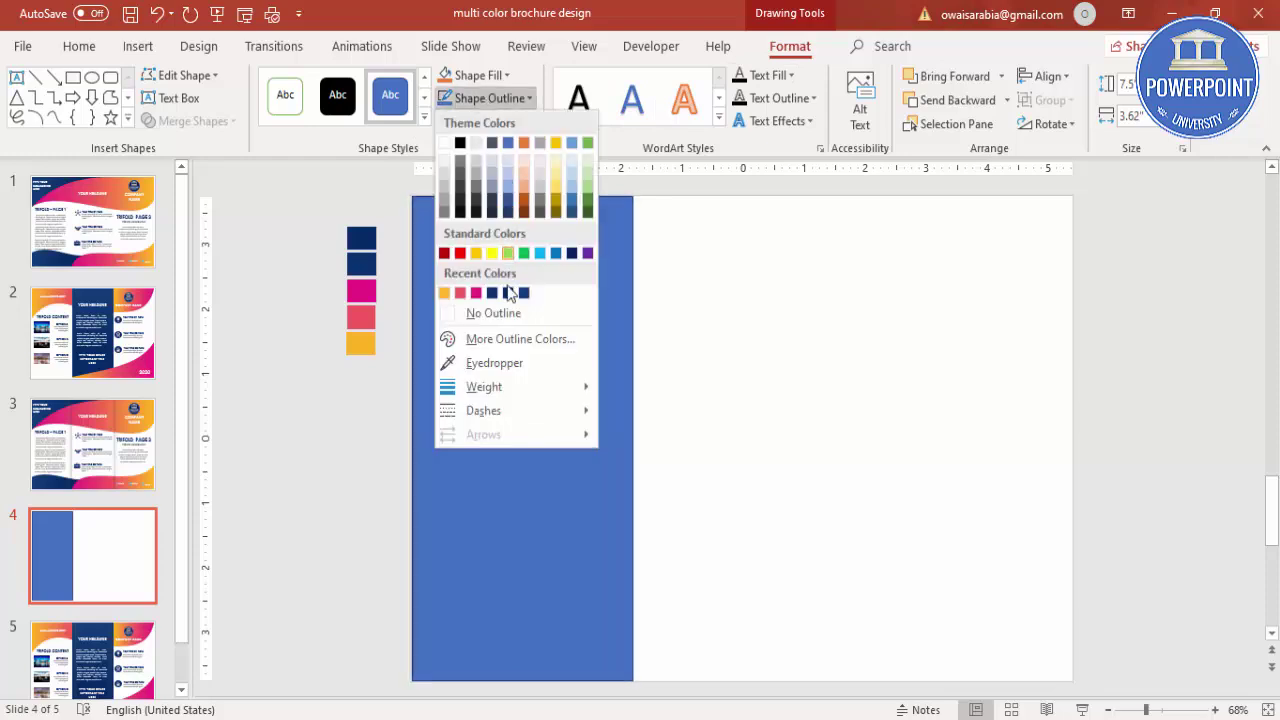
left_click(507, 320)
left_click(793, 316)
left_click(621, 287)
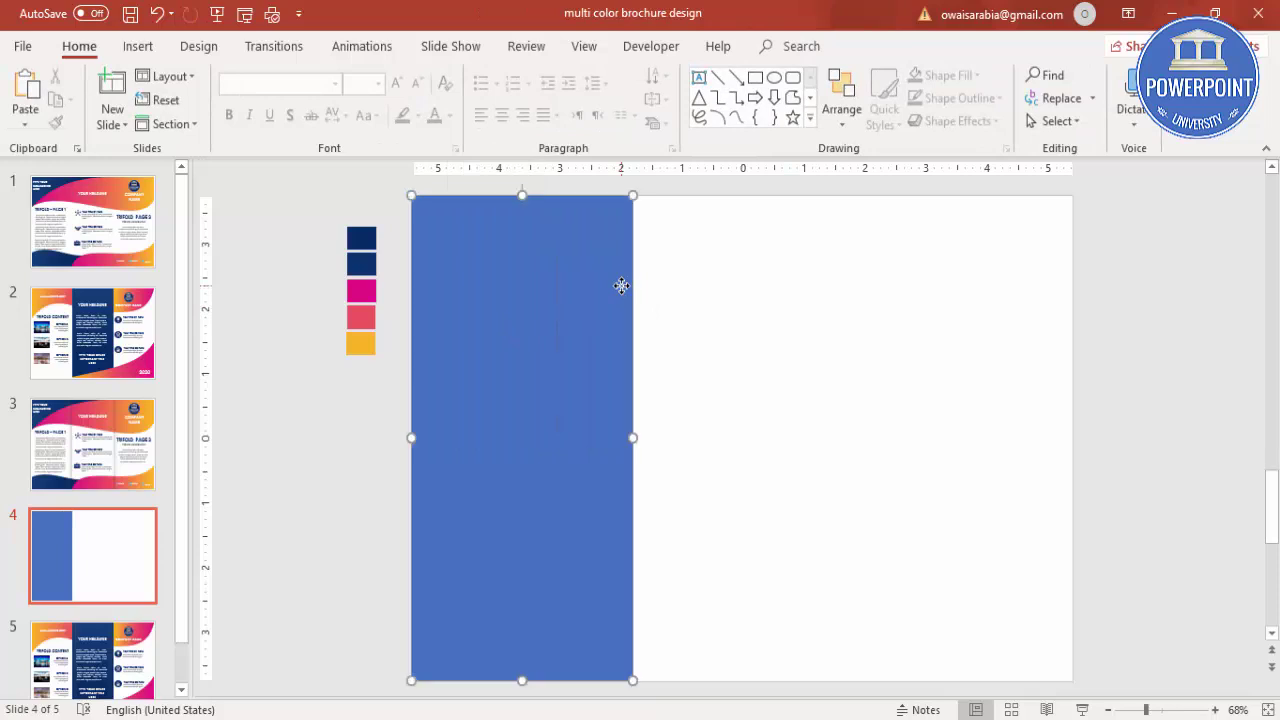
Step: Copy the blue panel to the right, fill it gold and place it flush beside
left_click_drag(621, 286, 797, 309)
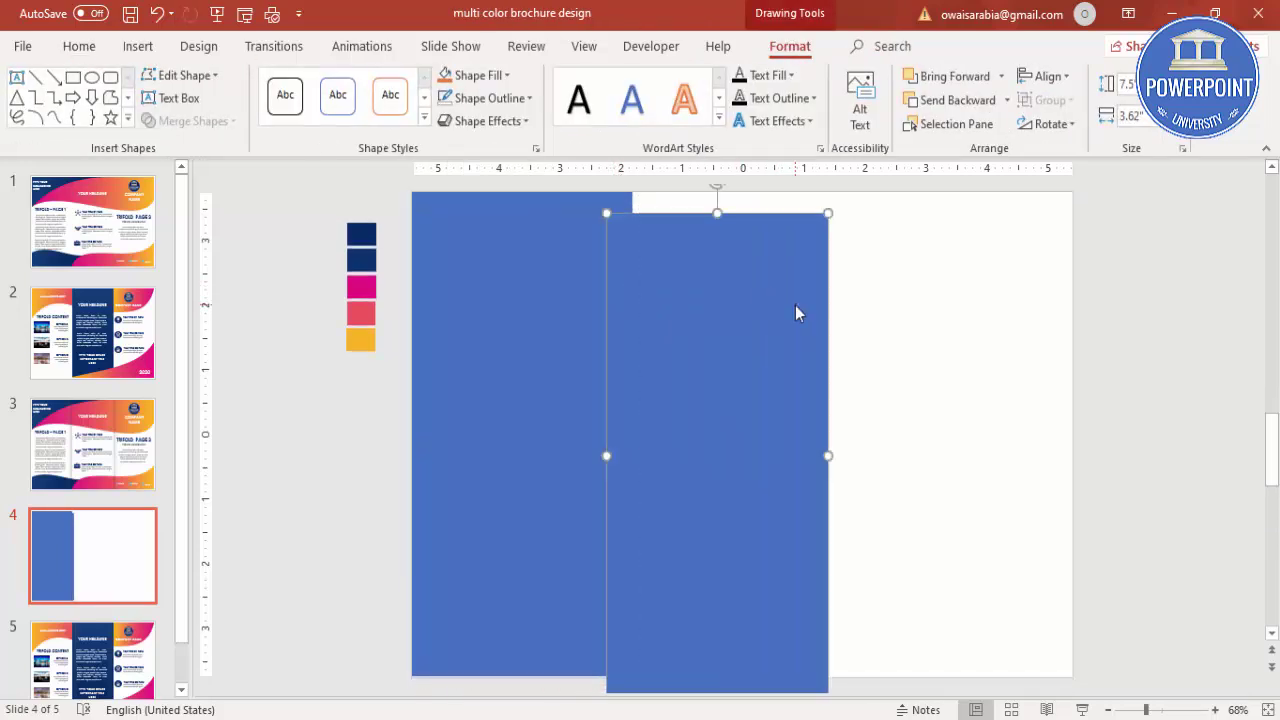
left_click(472, 75)
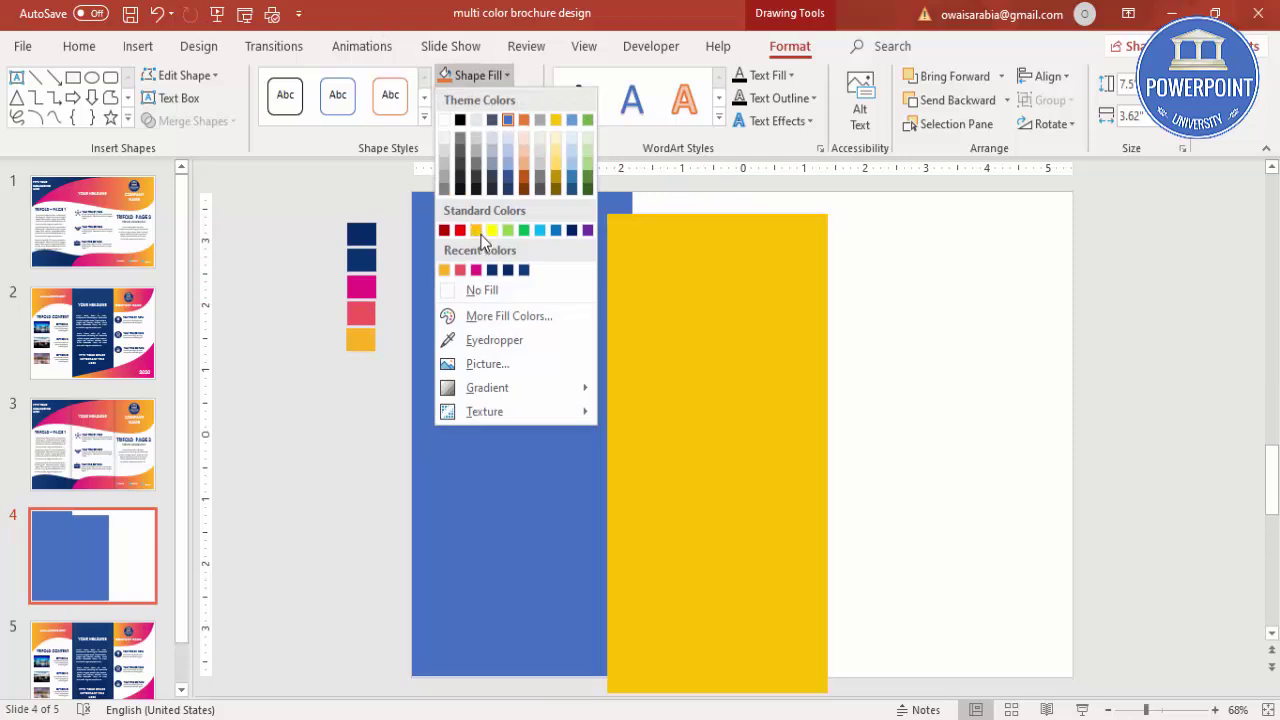
left_click(476, 230)
left_click_drag(706, 356, 735, 341)
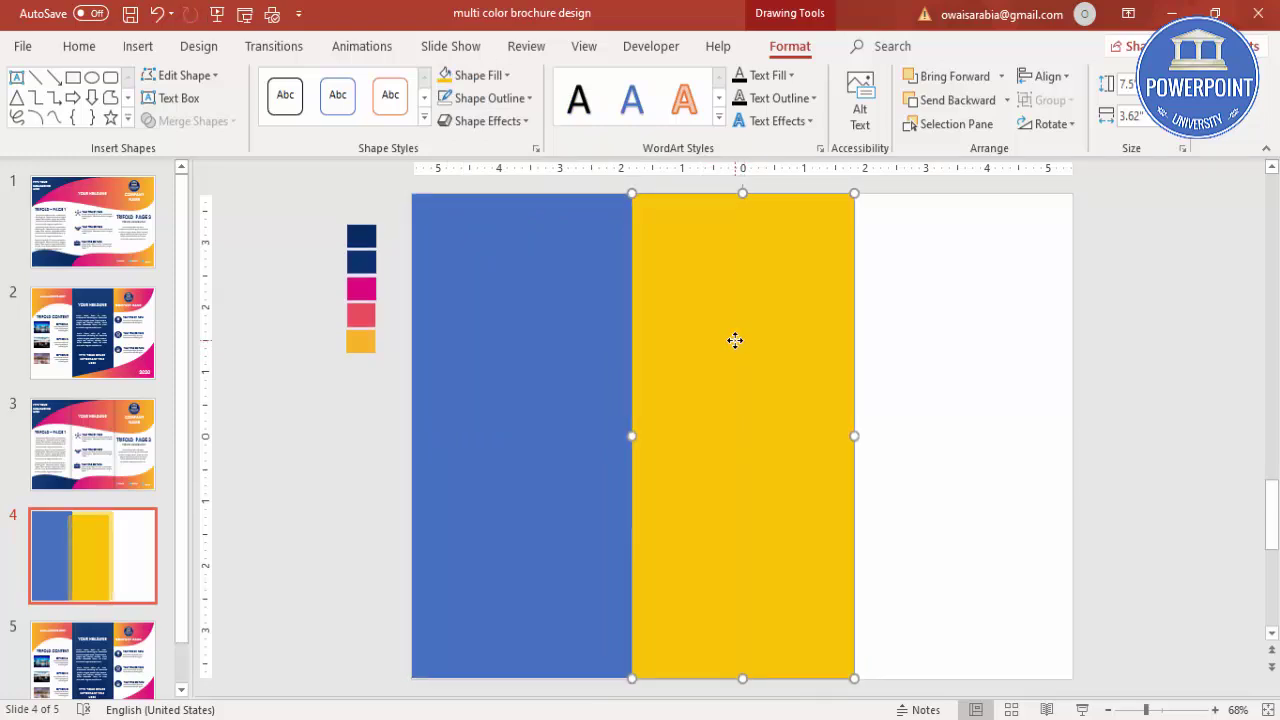
Step: Duplicate the gold panel for the right column and fill it light blue
key("ctrl+d")
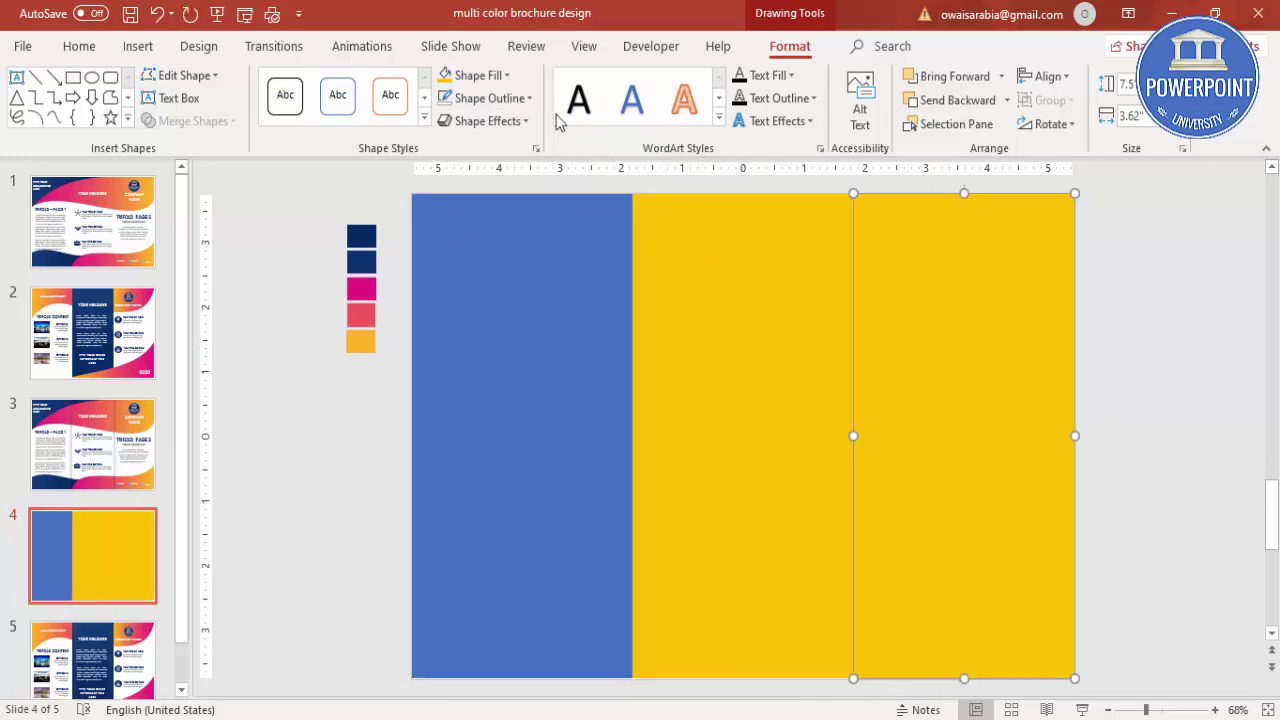
left_click(476, 75)
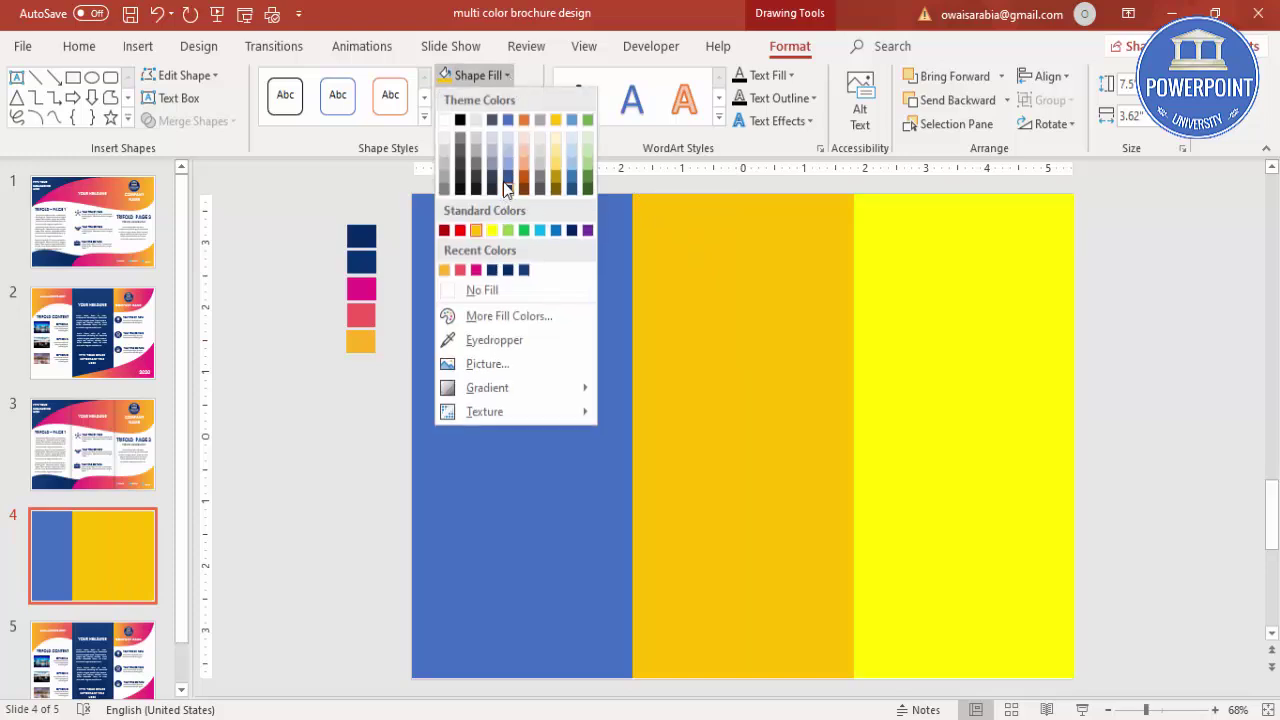
left_click(506, 166)
left_click(1129, 299)
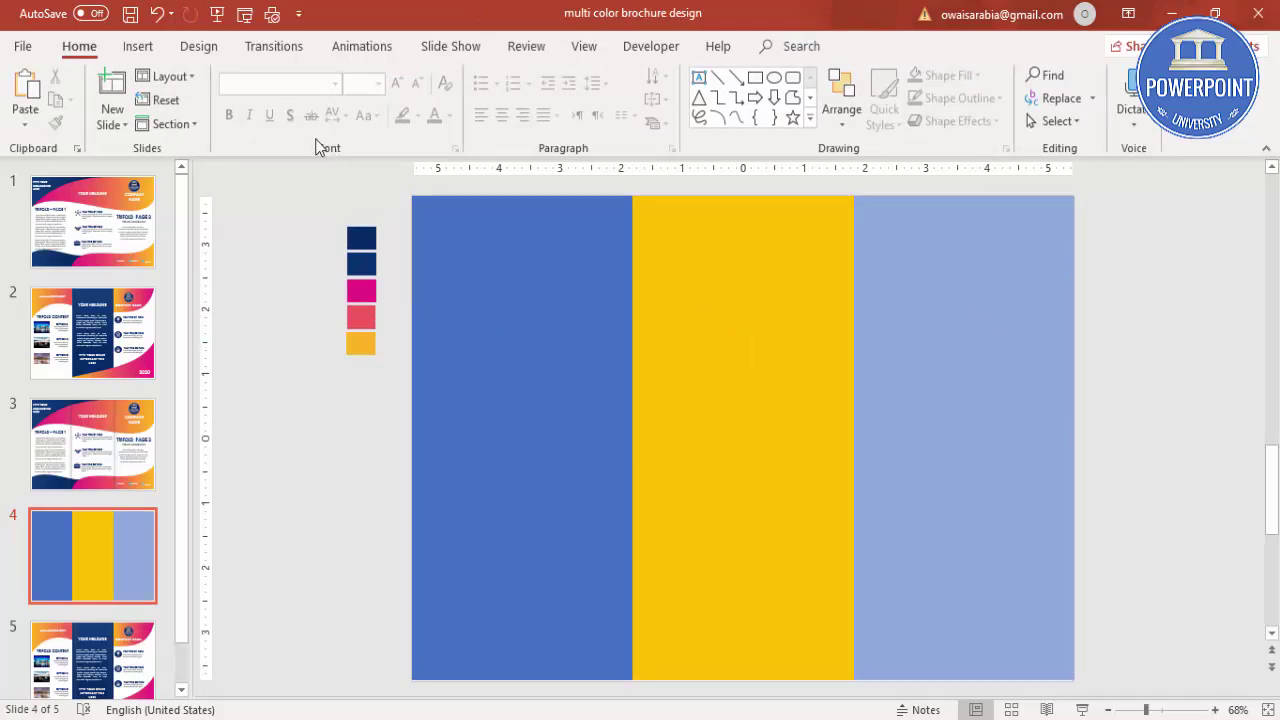
left_click(138, 46)
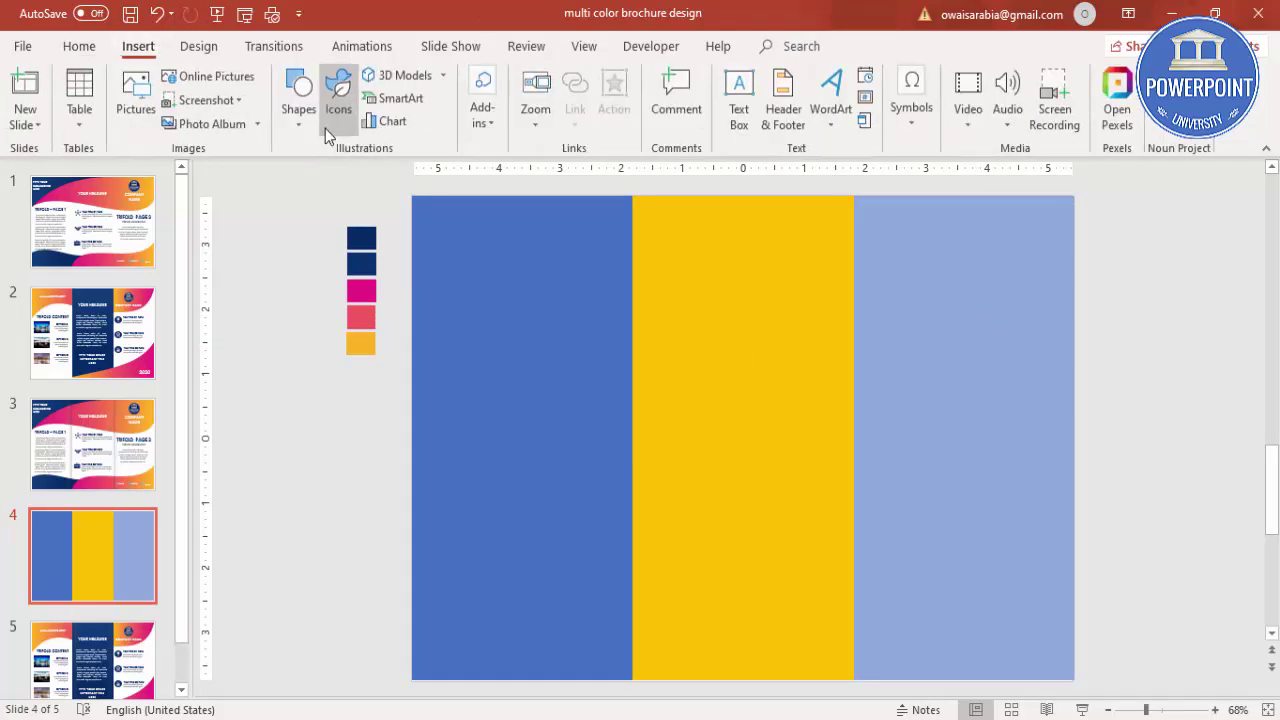
Step: Draw a full-width rectangle across the slide top, filled dark navy with no outline
left_click(300, 118)
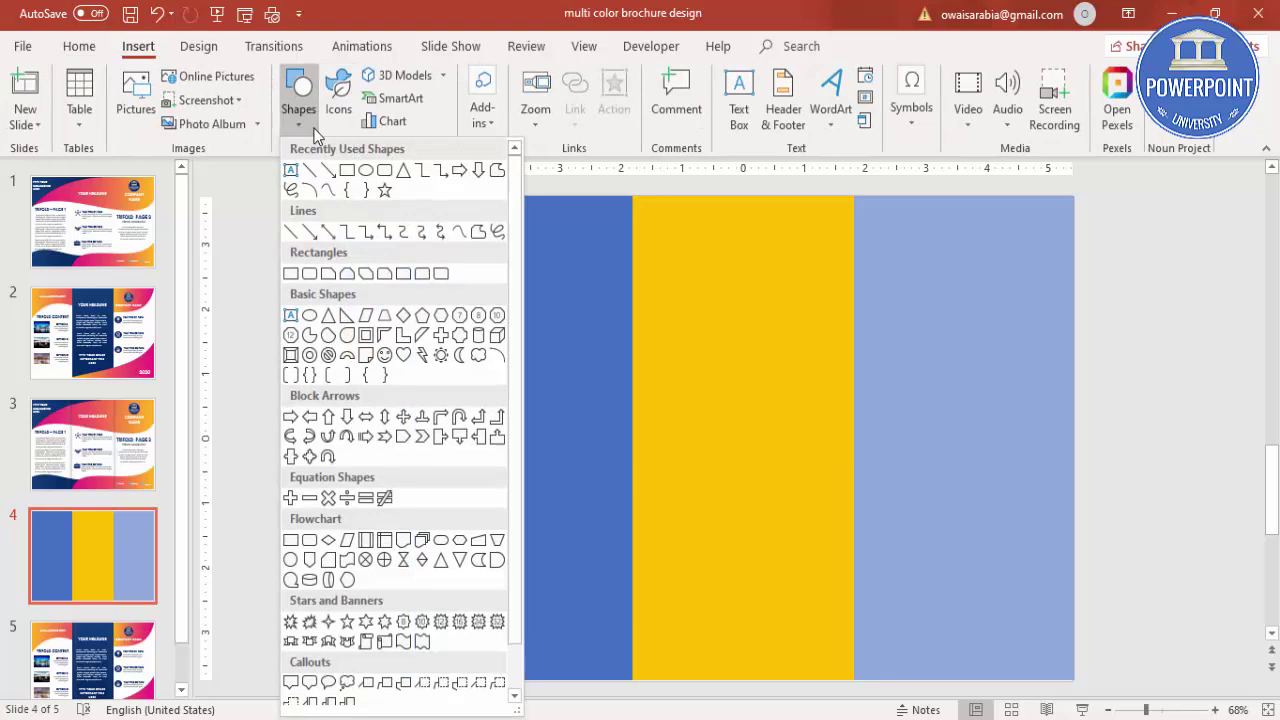
left_click(291, 274)
mouse_move(412, 195)
left_mouse_down()
mouse_move(629, 234)
mouse_move(957, 354)
mouse_move(1072, 371)
left_mouse_up()
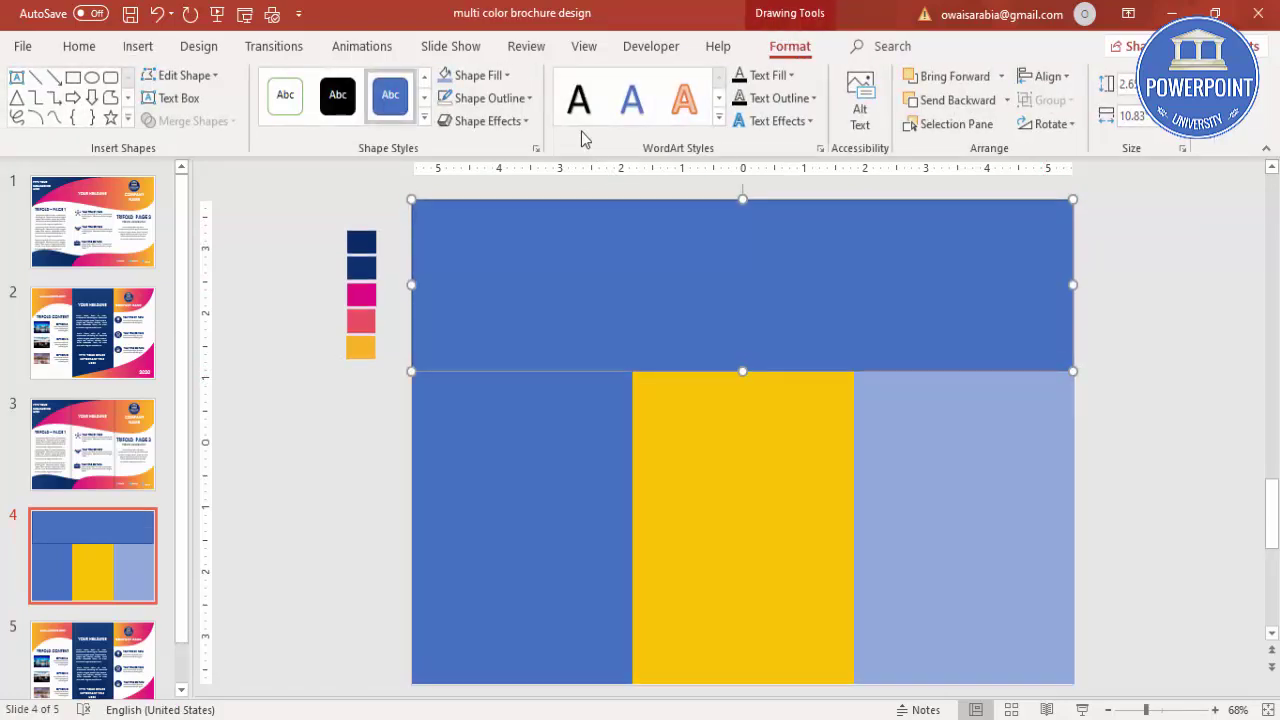
left_click(507, 75)
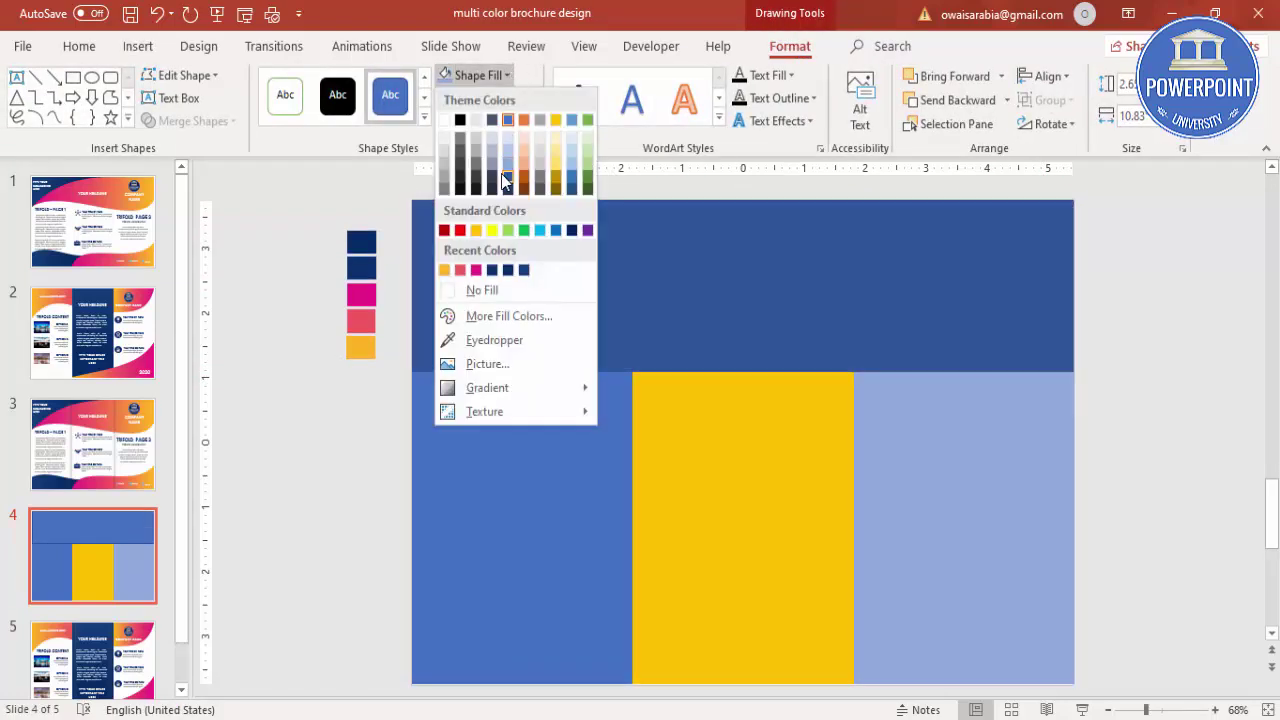
left_click(492, 179)
left_click(493, 105)
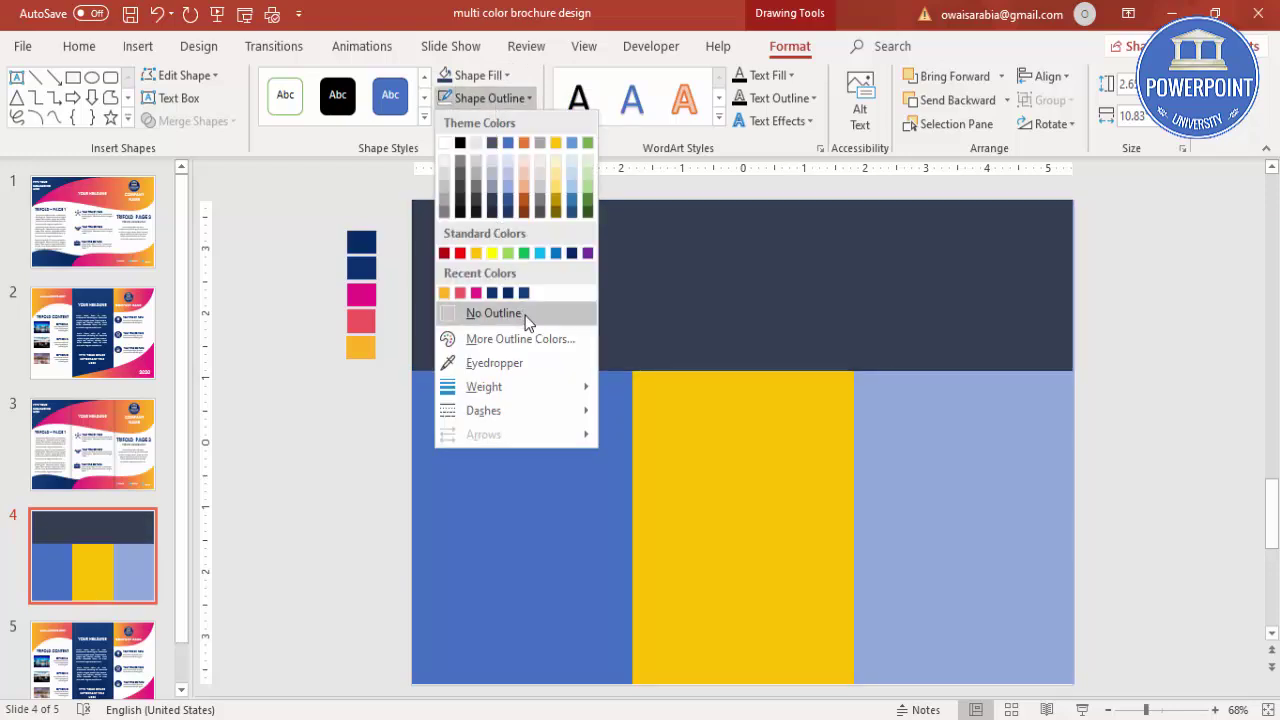
left_click(494, 313)
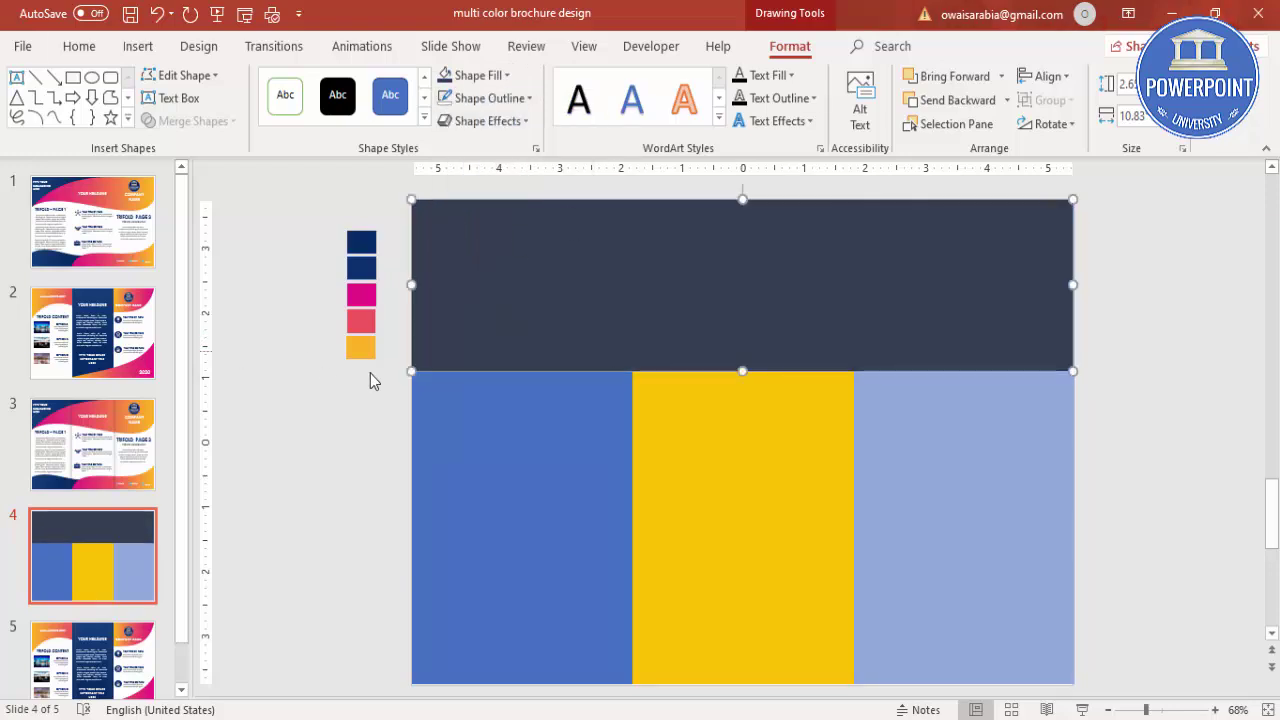
Step: Make the dark top band about 16% transparent in Format Shape
right_click(977, 322)
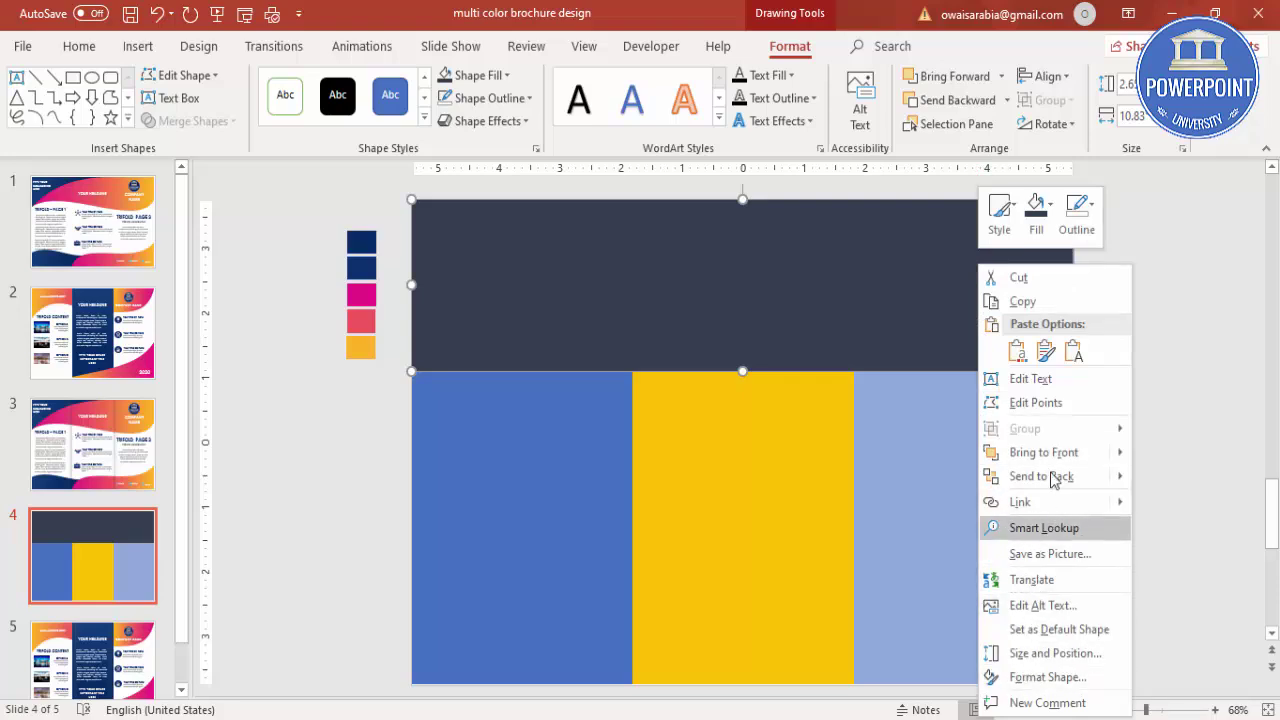
left_click(1080, 677)
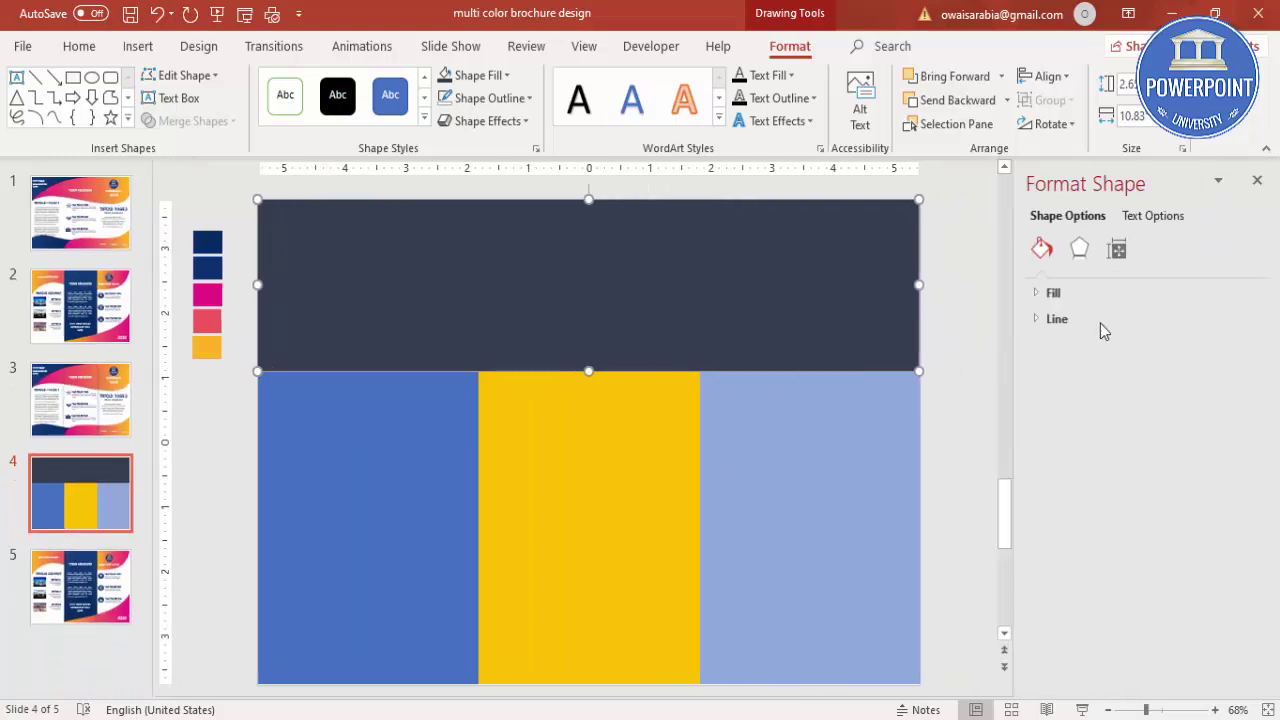
left_click(1053, 293)
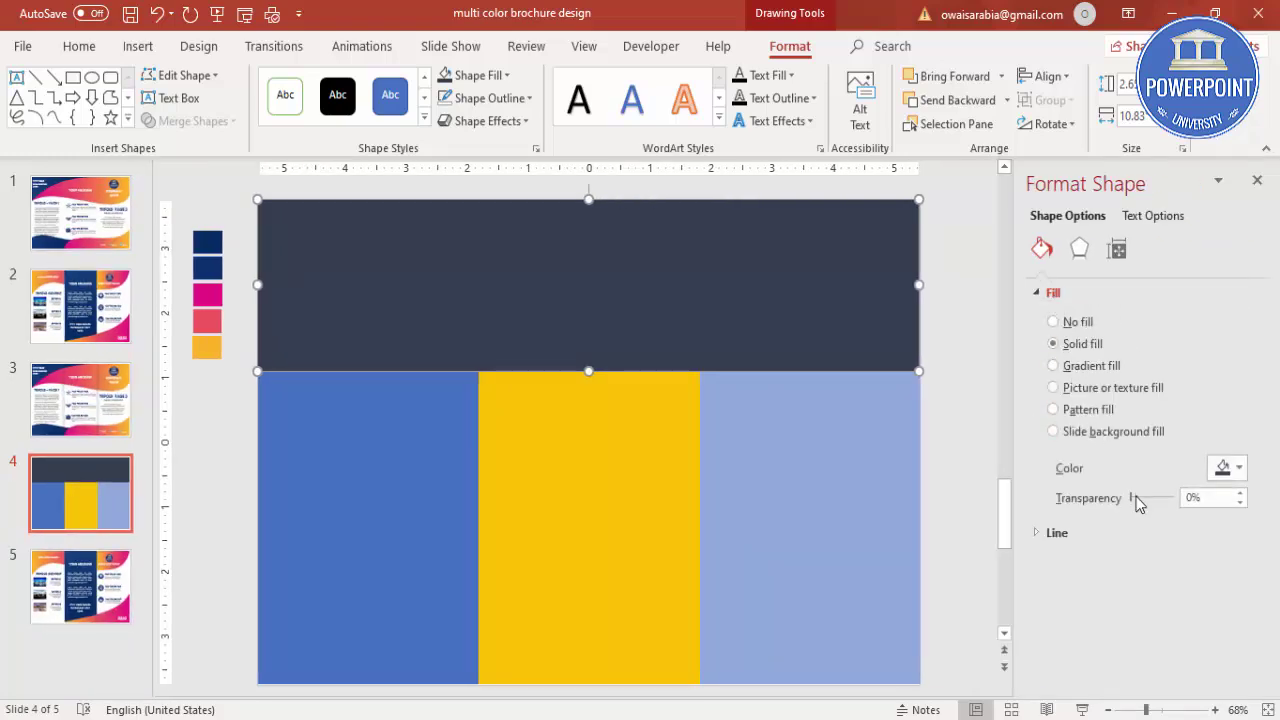
left_click_drag(1134, 495, 1140, 496)
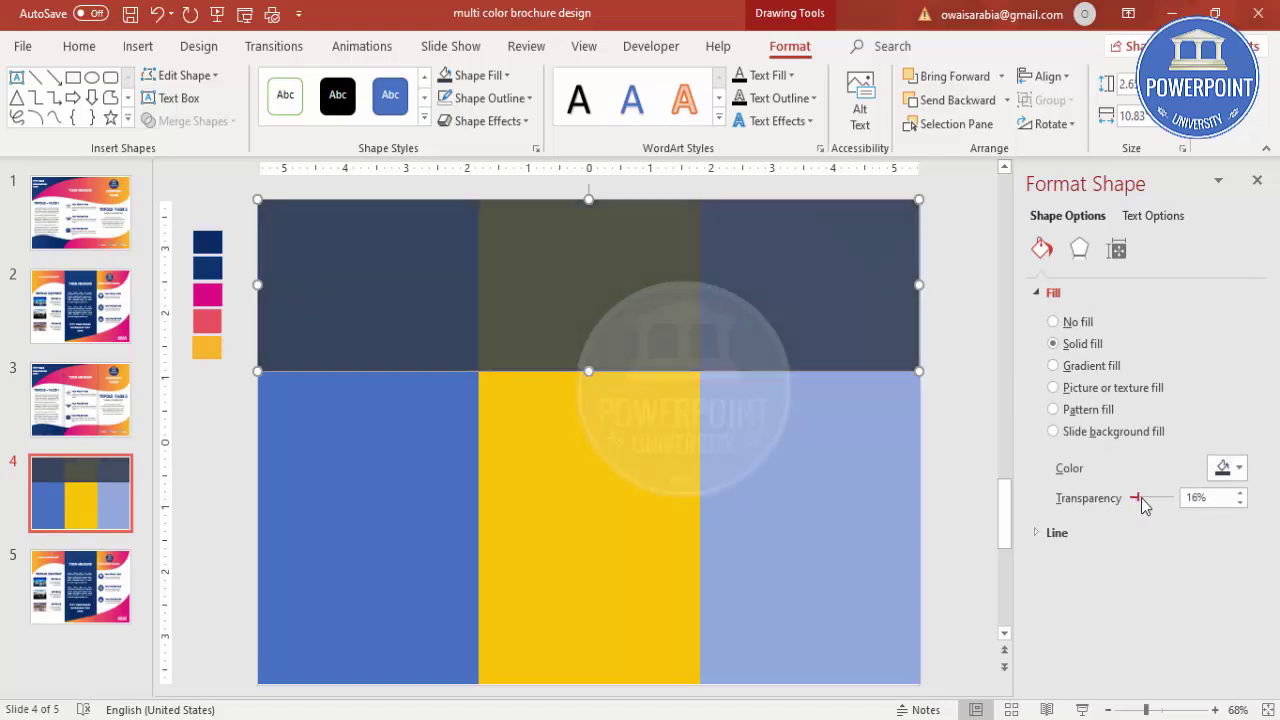
Step: Fill the three lower columns with white
left_click(405, 457)
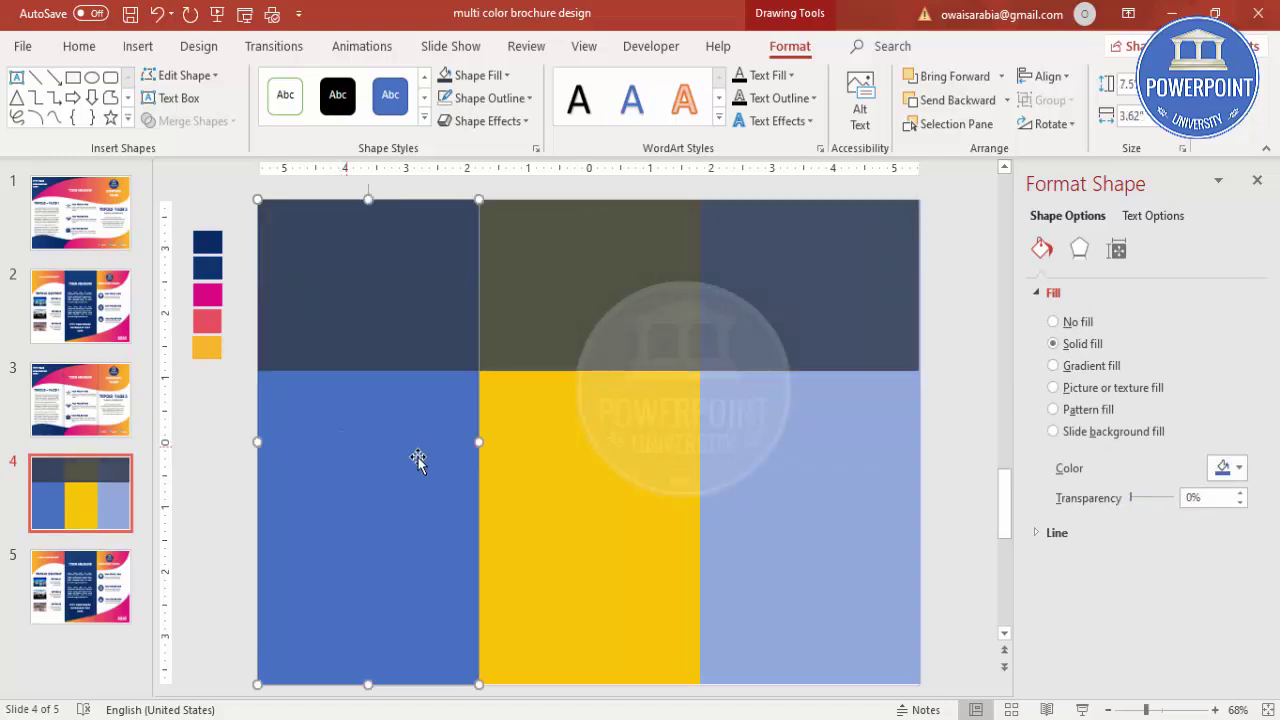
left_click(652, 492, "shift")
left_click(772, 497, "shift")
left_click(480, 75)
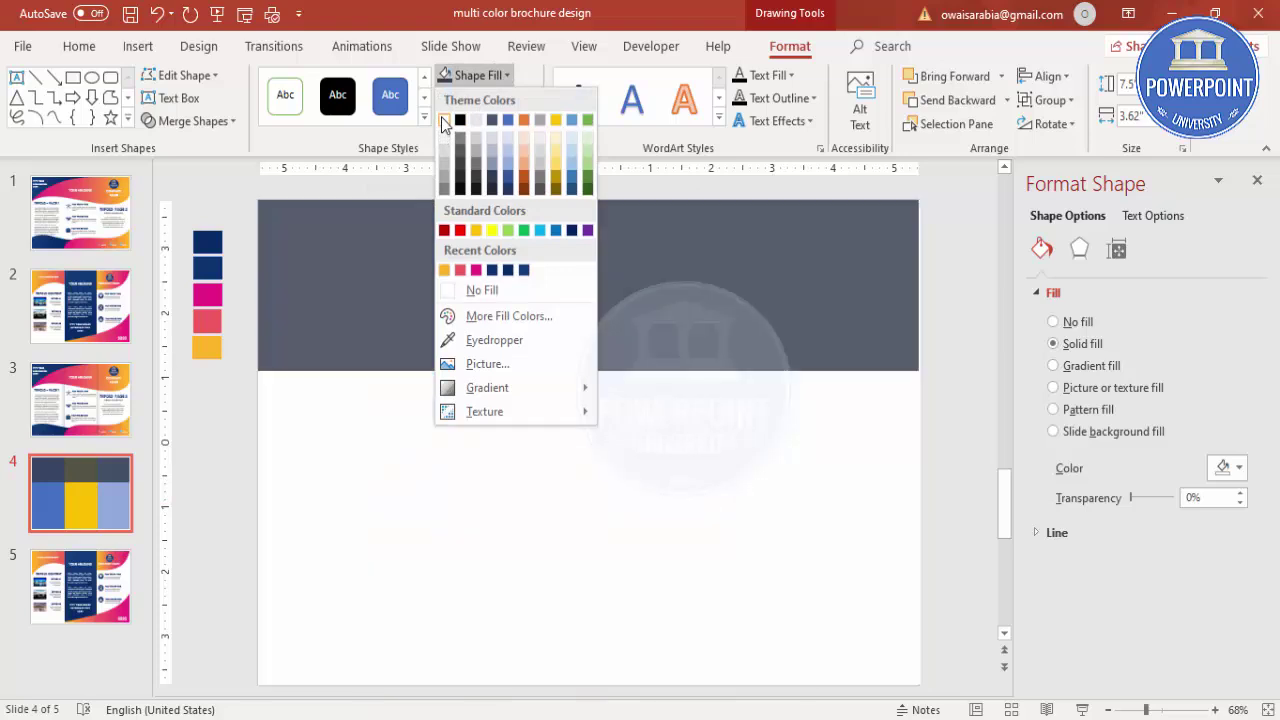
left_click(443, 120)
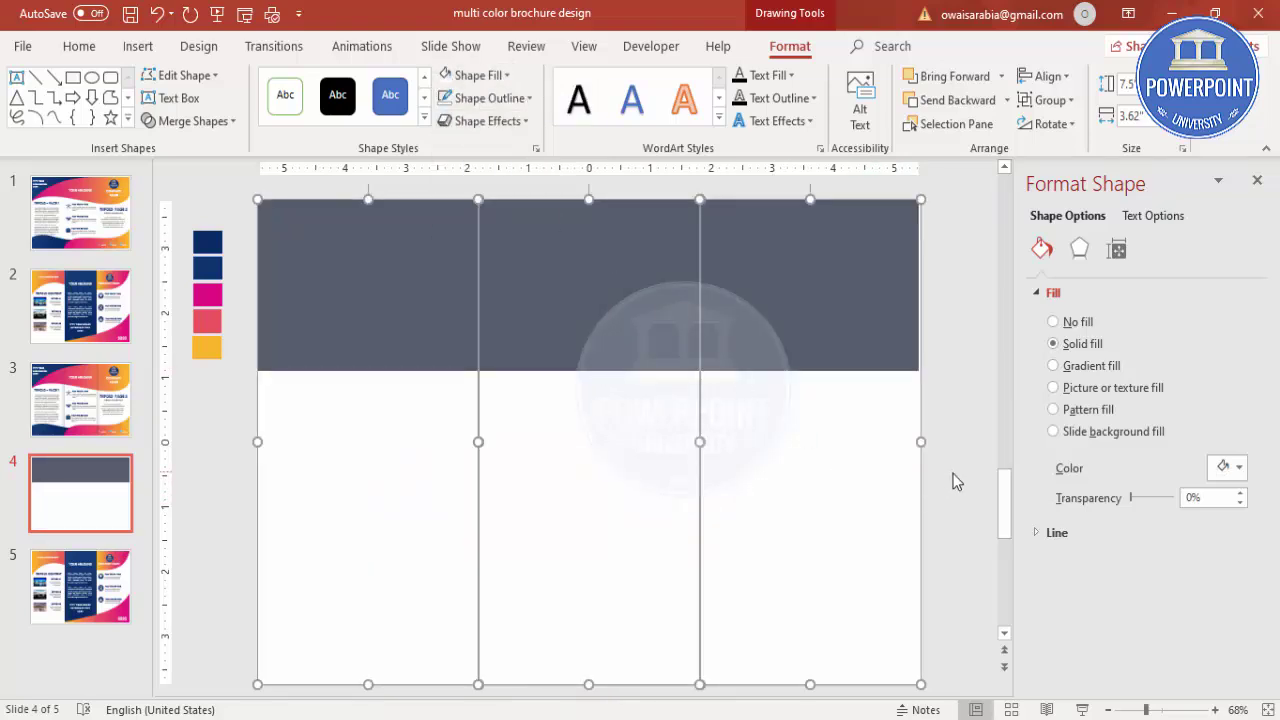
Step: Edit the top band's points, raising the bottom-right corner and curving the bottom edge
left_click(950, 470)
left_click(868, 321)
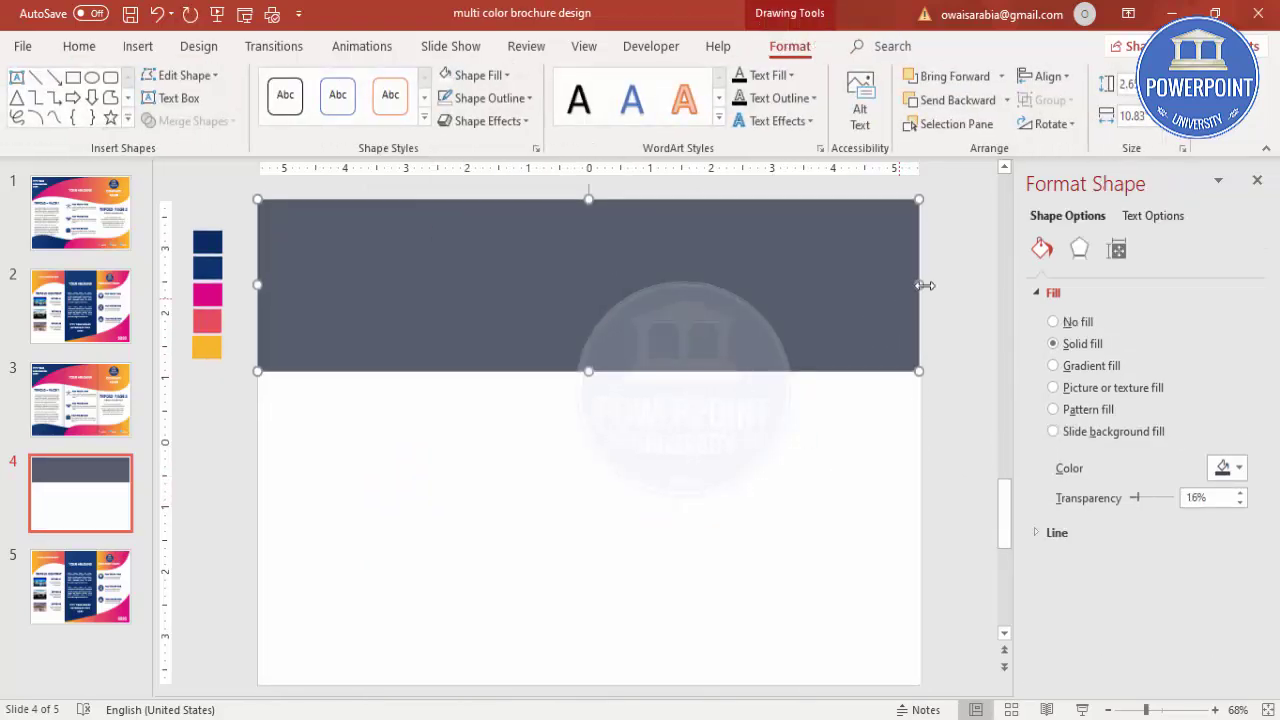
left_click_drag(921, 281, 921, 283)
right_click(859, 316)
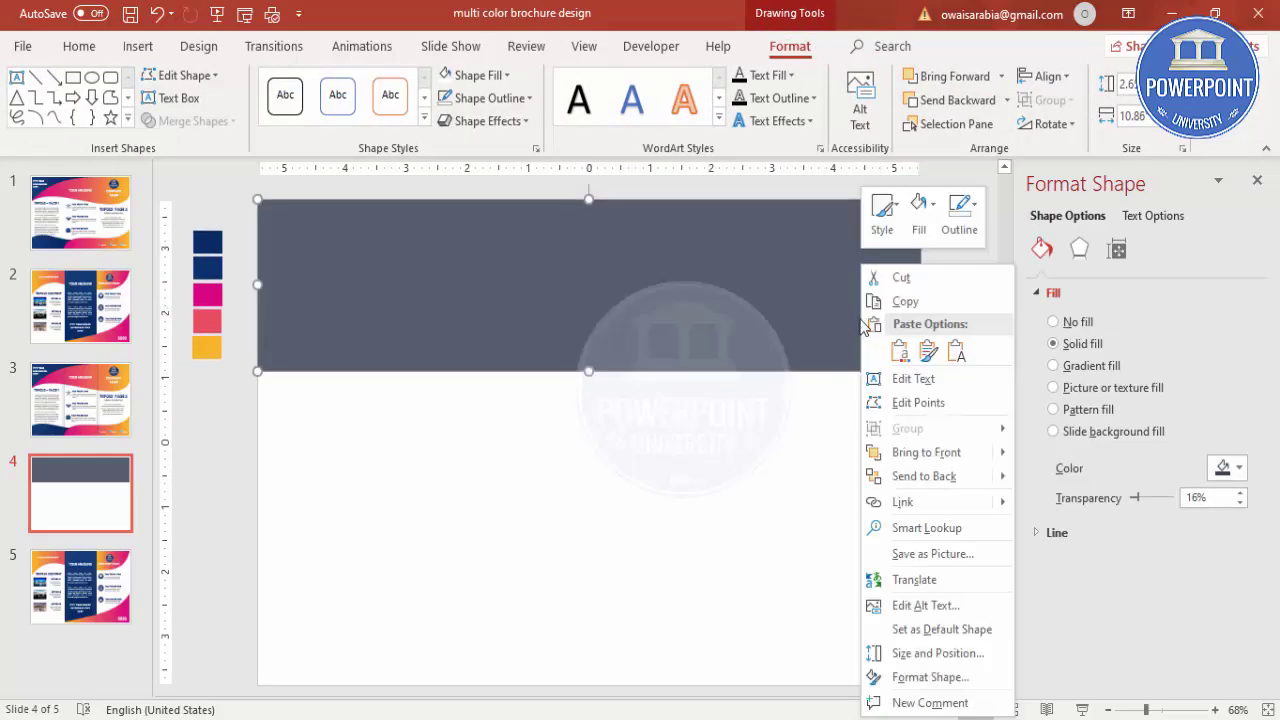
left_click(915, 404)
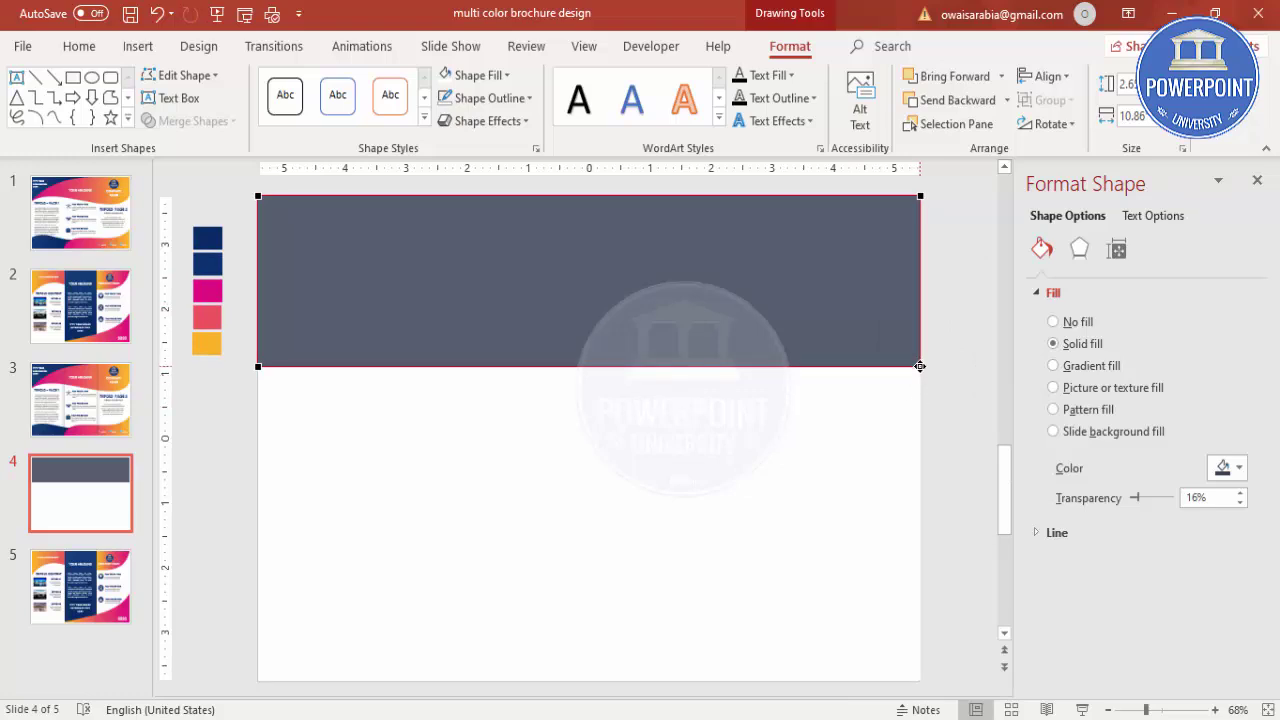
left_click_drag(920, 366, 921, 328)
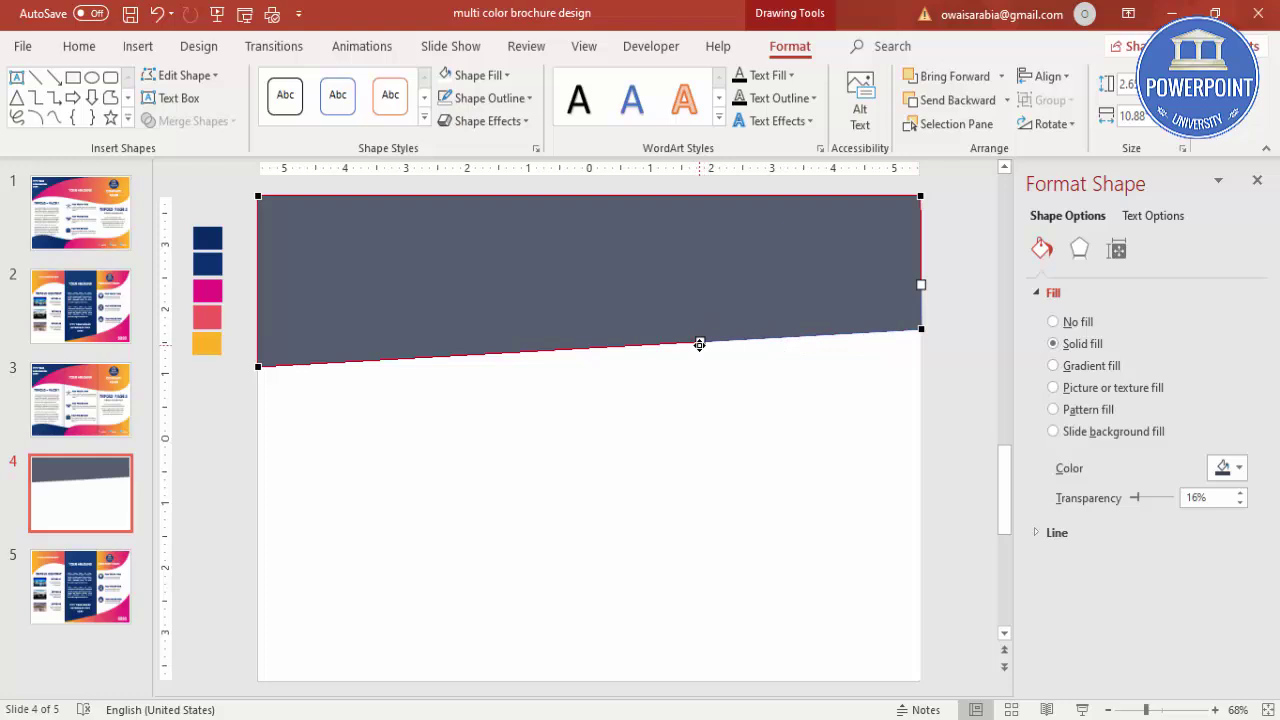
left_click_drag(699, 344, 792, 419)
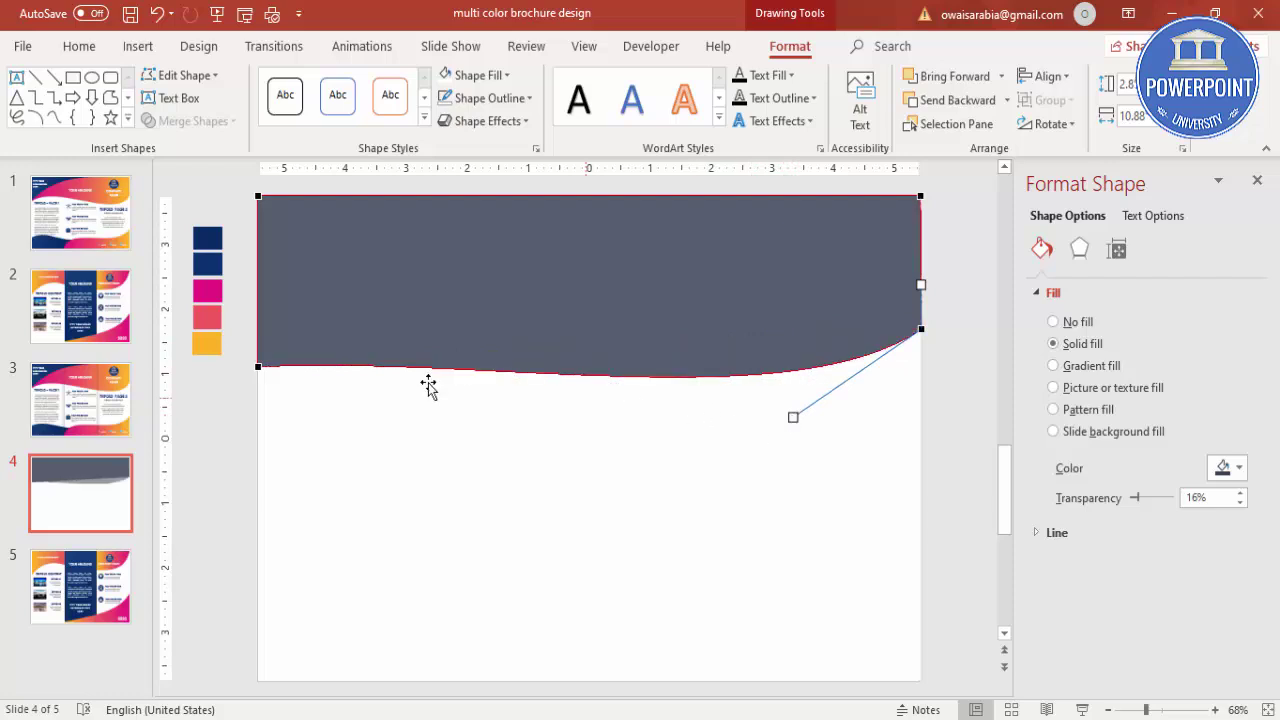
Step: Refine the wave's curve handles at both ends and set transparency to 0%
left_click(259, 366)
left_click_drag(481, 357, 424, 257)
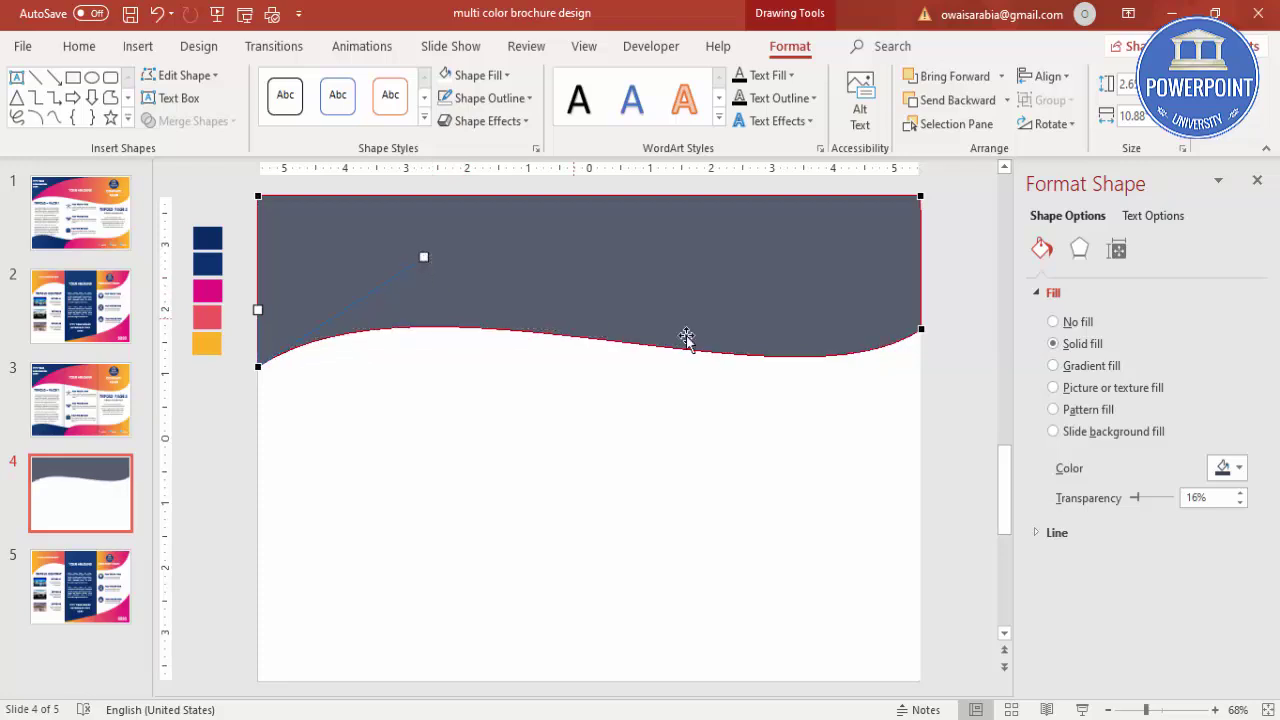
left_click(921, 330)
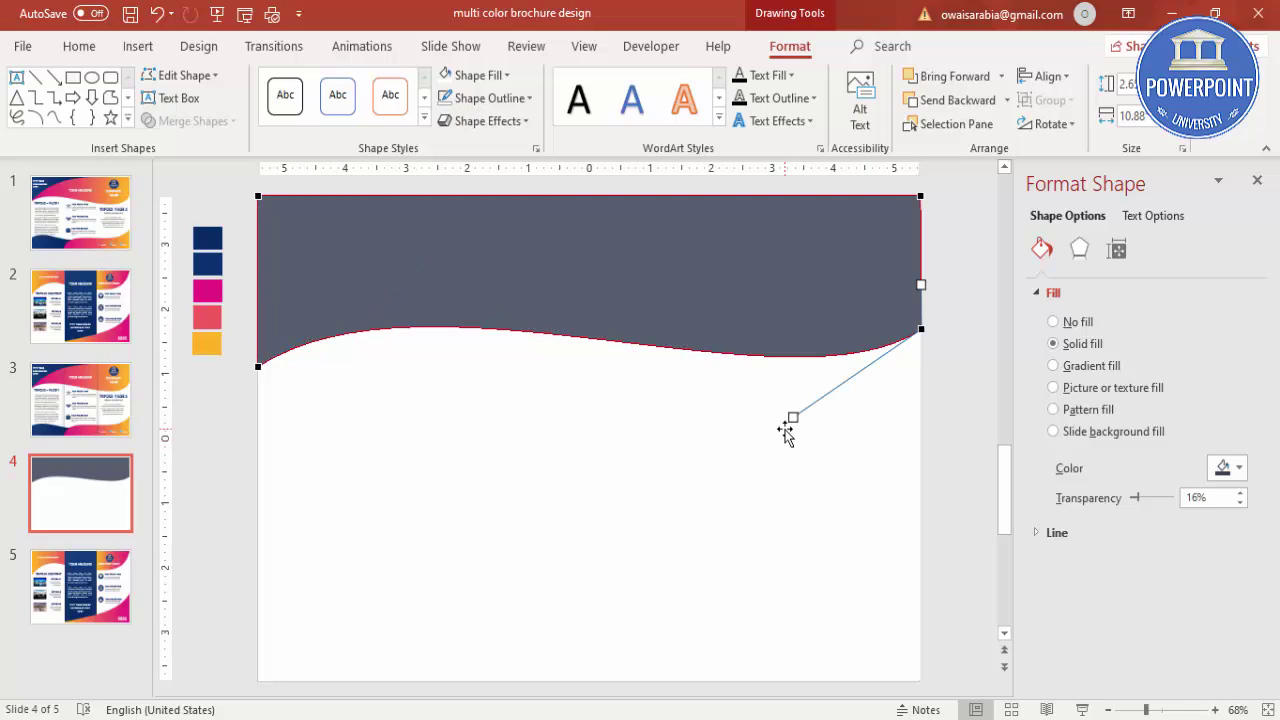
left_click_drag(794, 418, 811, 428)
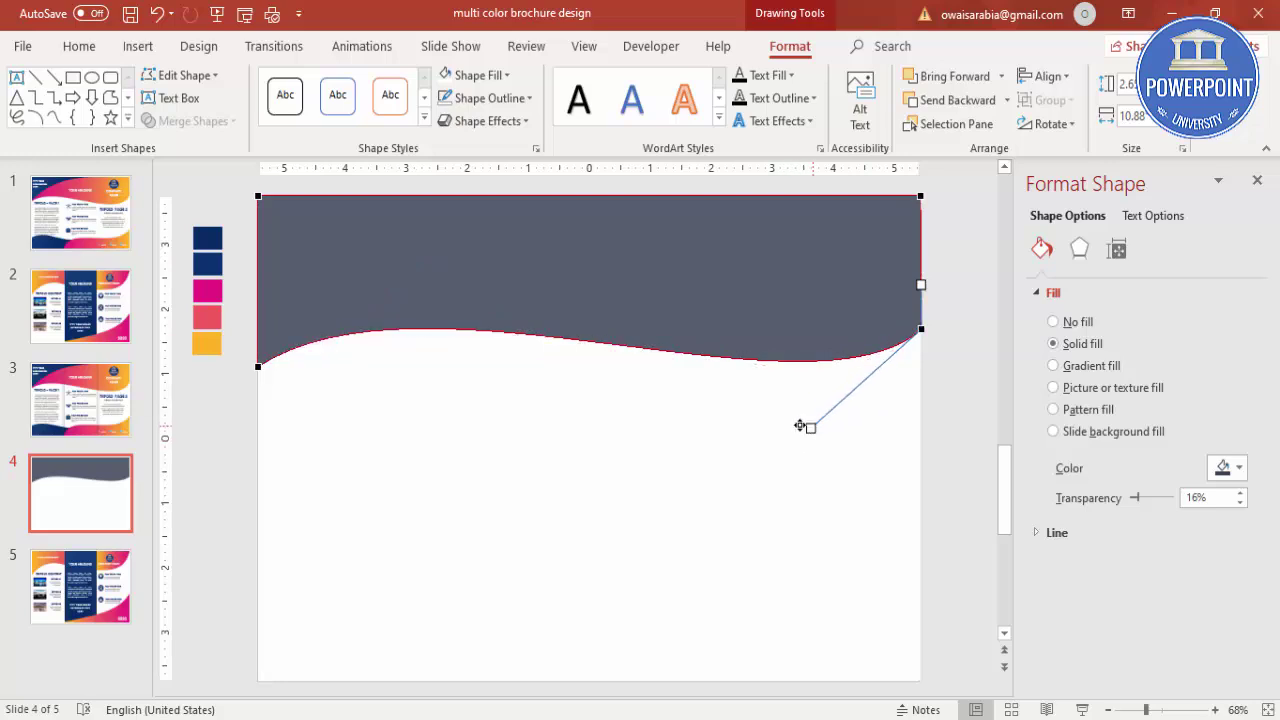
left_click(940, 383)
left_click(837, 328)
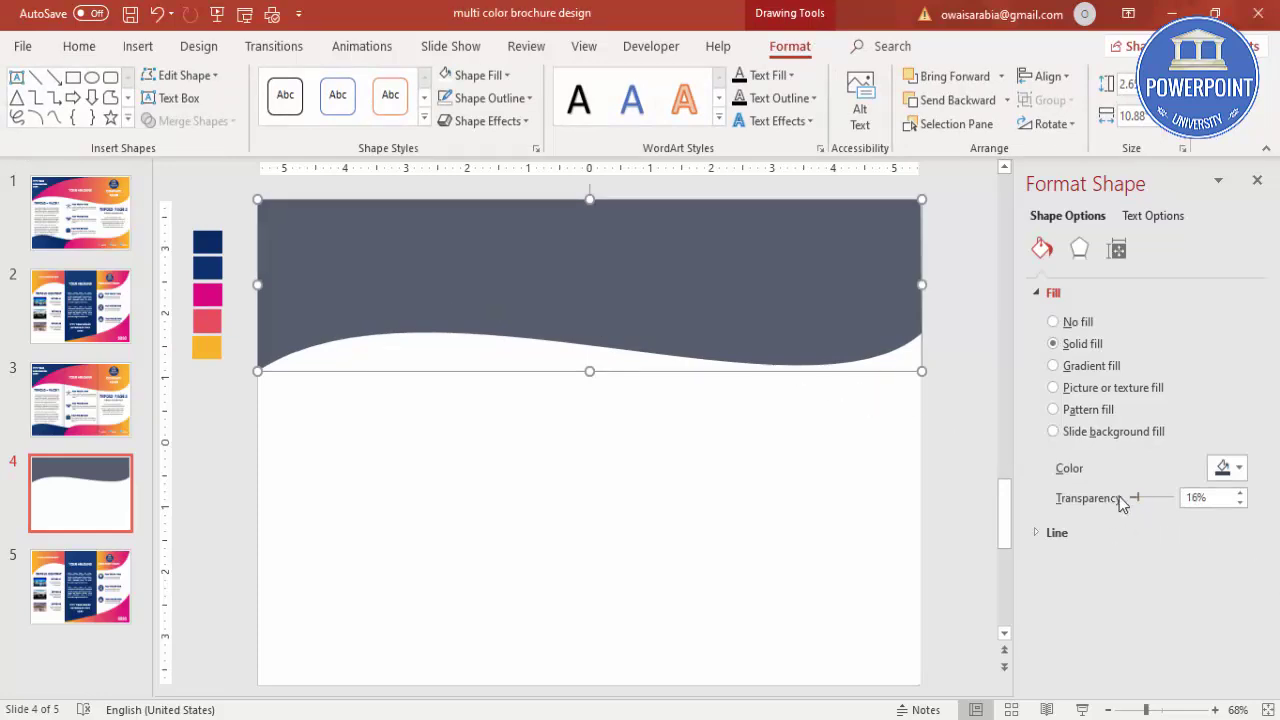
left_click_drag(1139, 498, 1123, 494)
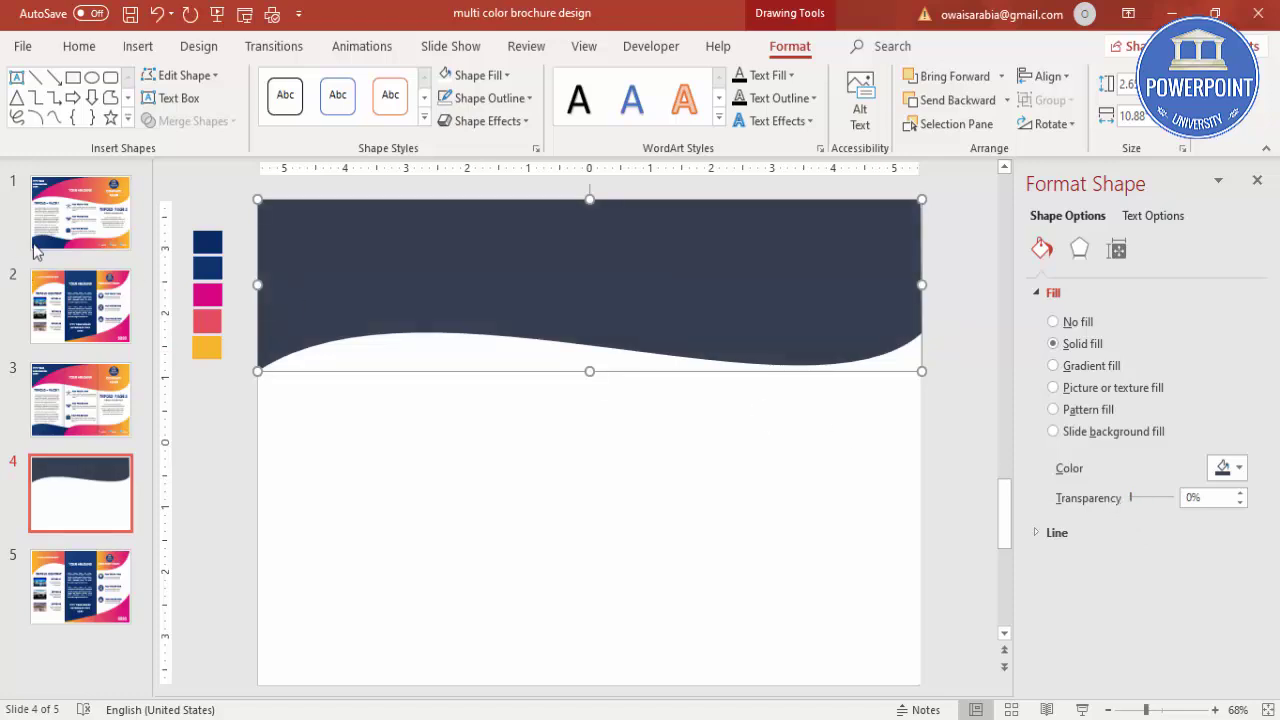
Step: Give the wave a three-stop gradient, middle stop at 51%, first stop eyedropped magenta
left_click(1052, 366)
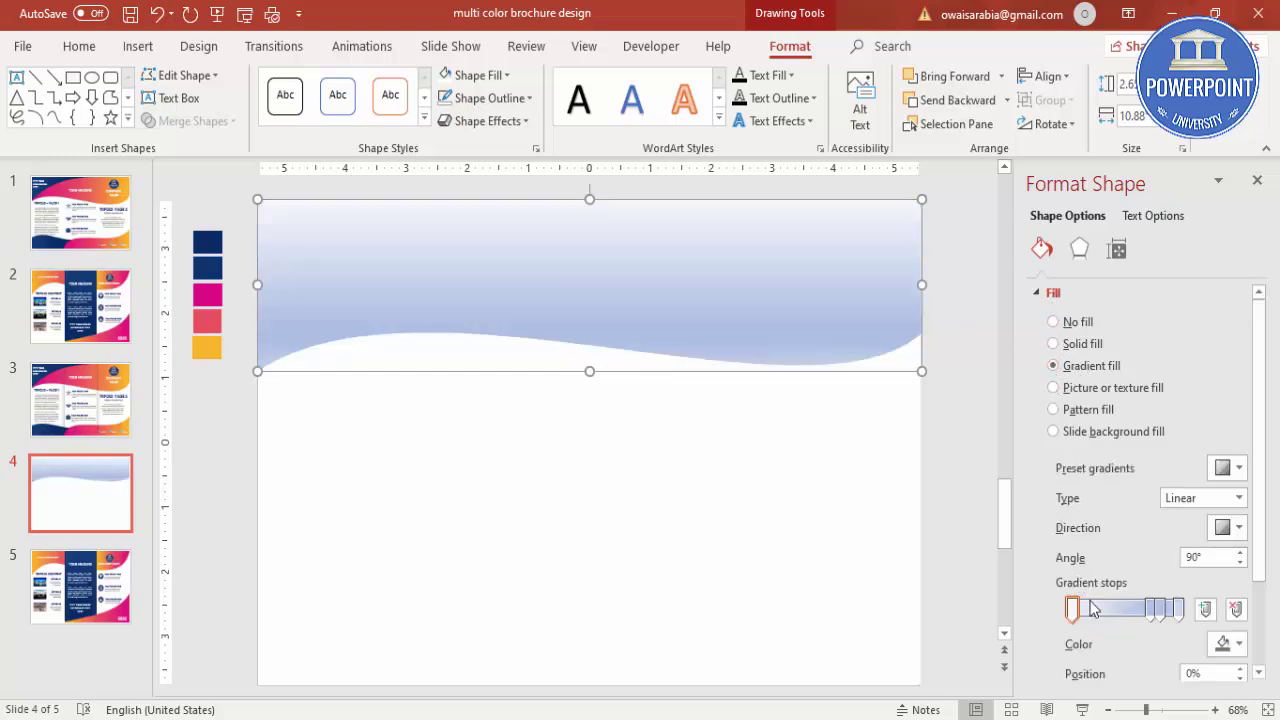
left_click(1161, 607)
left_click(1236, 610)
left_click_drag(1151, 610, 1126, 610)
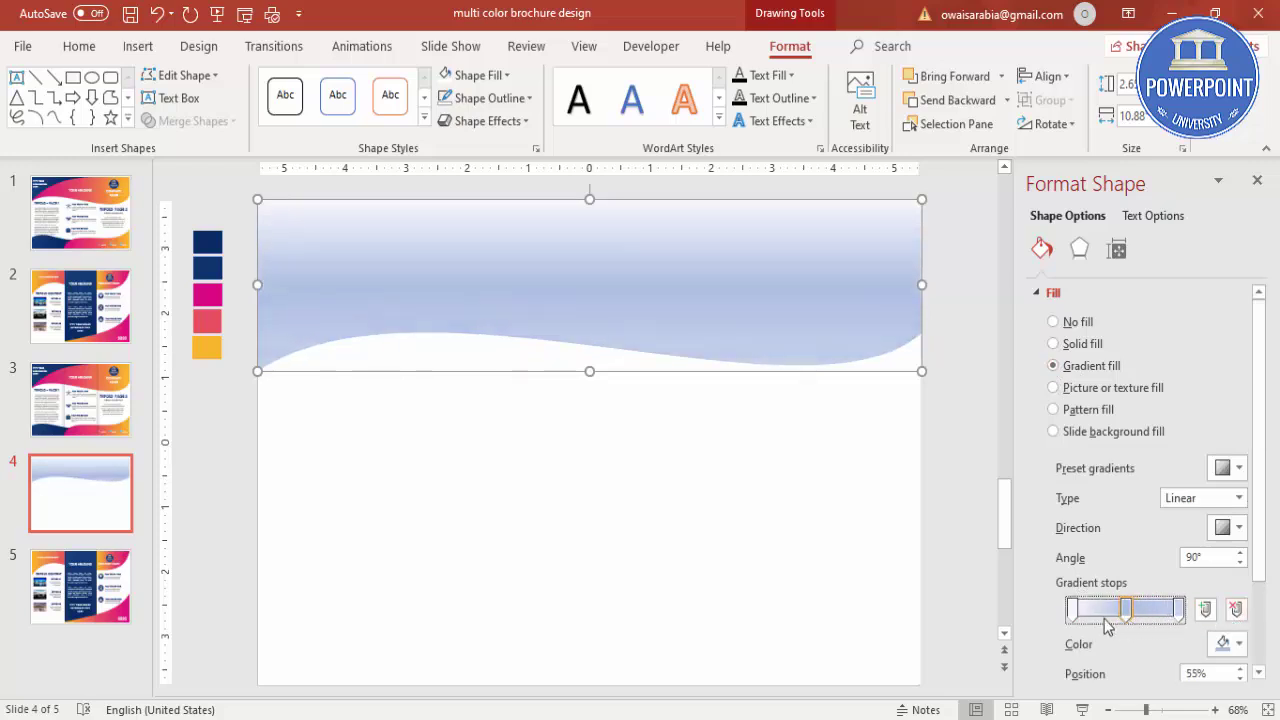
left_click(1073, 612)
left_click(1222, 643)
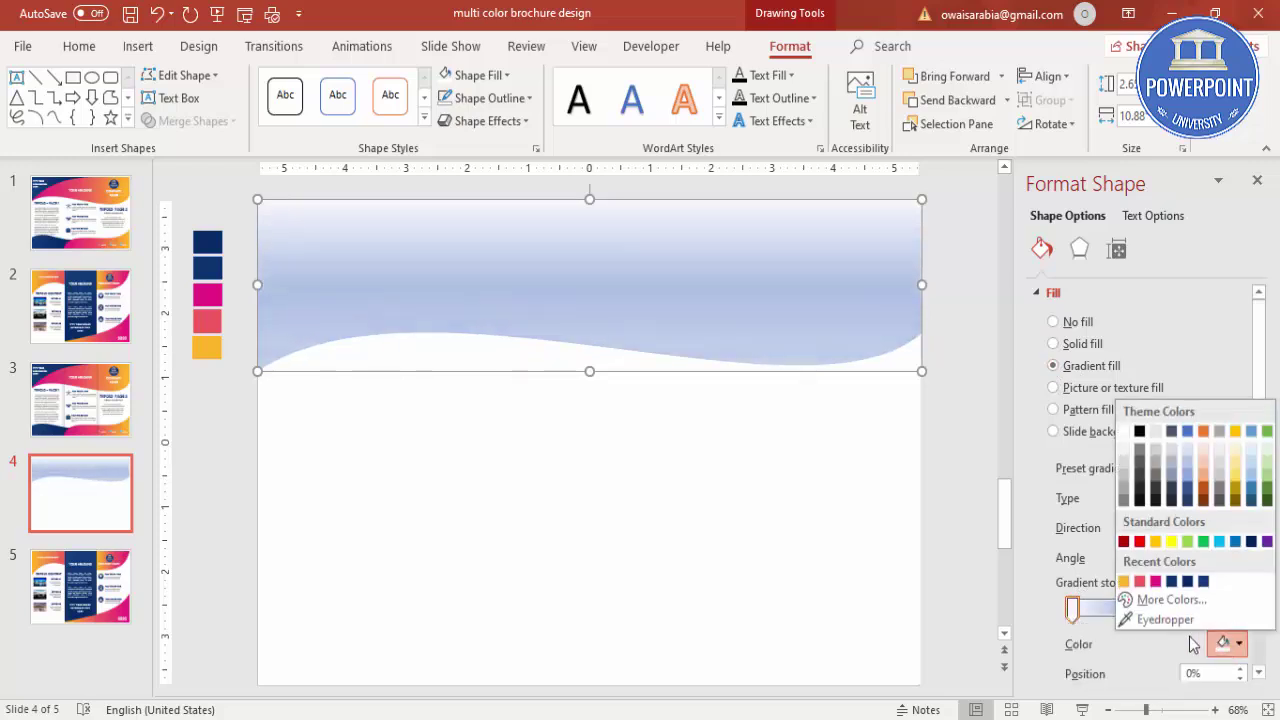
left_click(1158, 620)
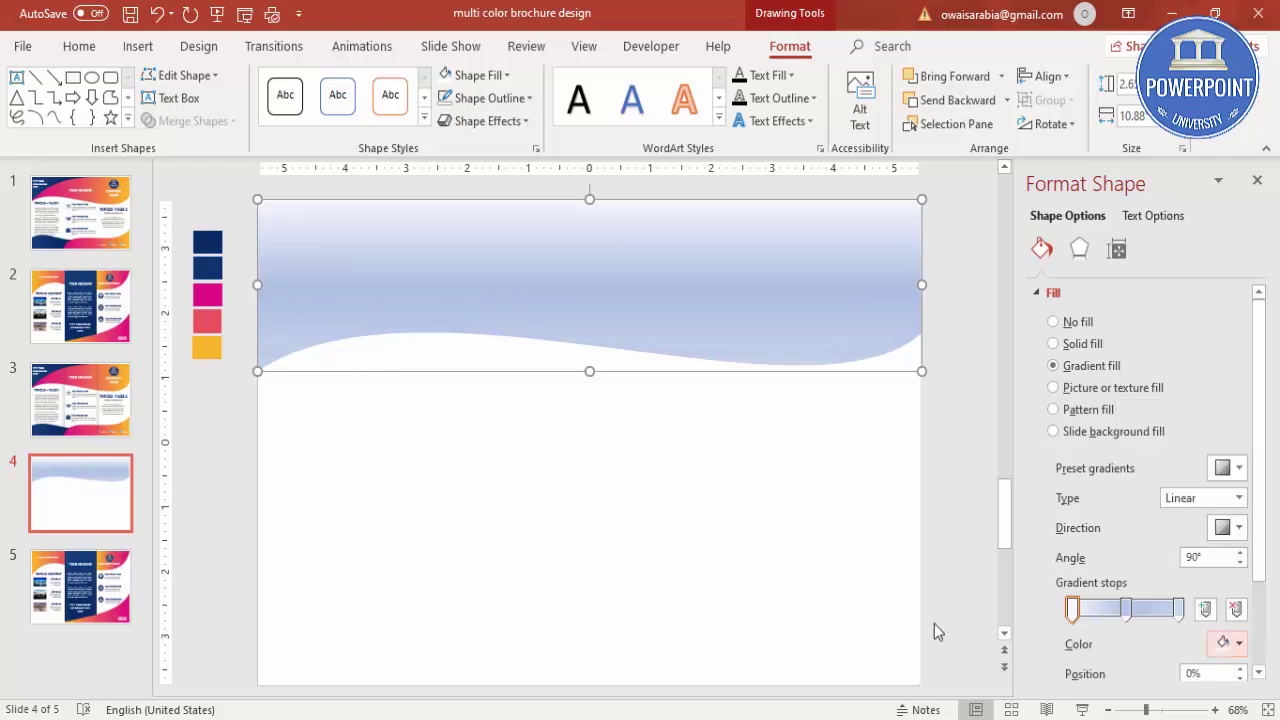
left_click(215, 290)
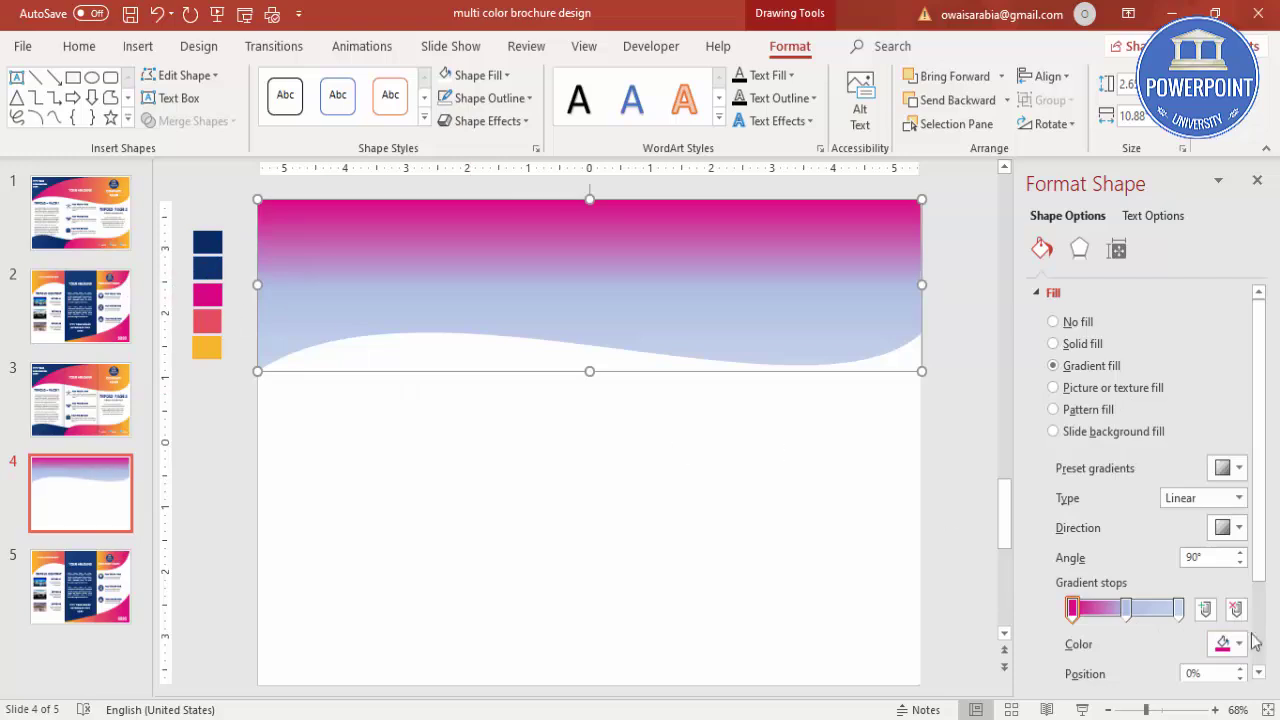
Step: Eyedrop the rose swatch into the middle stop and orange into the last stop
left_click(1124, 608)
left_click(1224, 645)
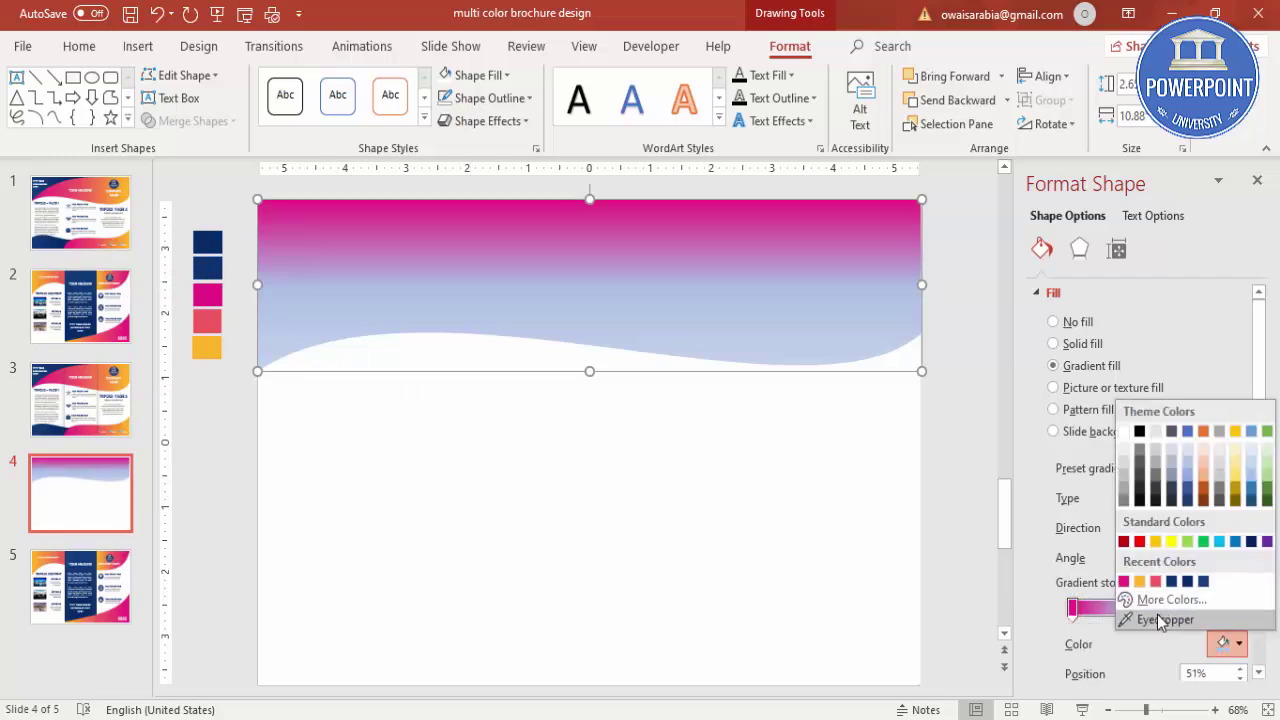
left_click(1135, 618)
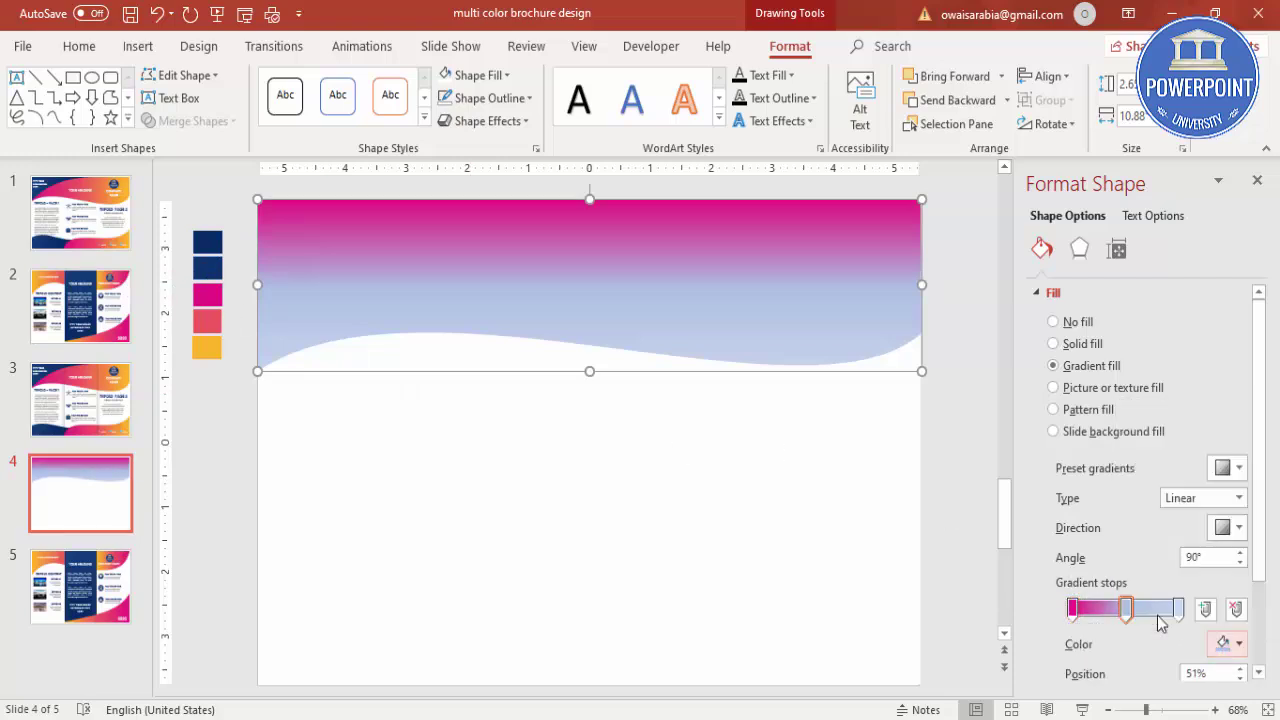
left_click(207, 320)
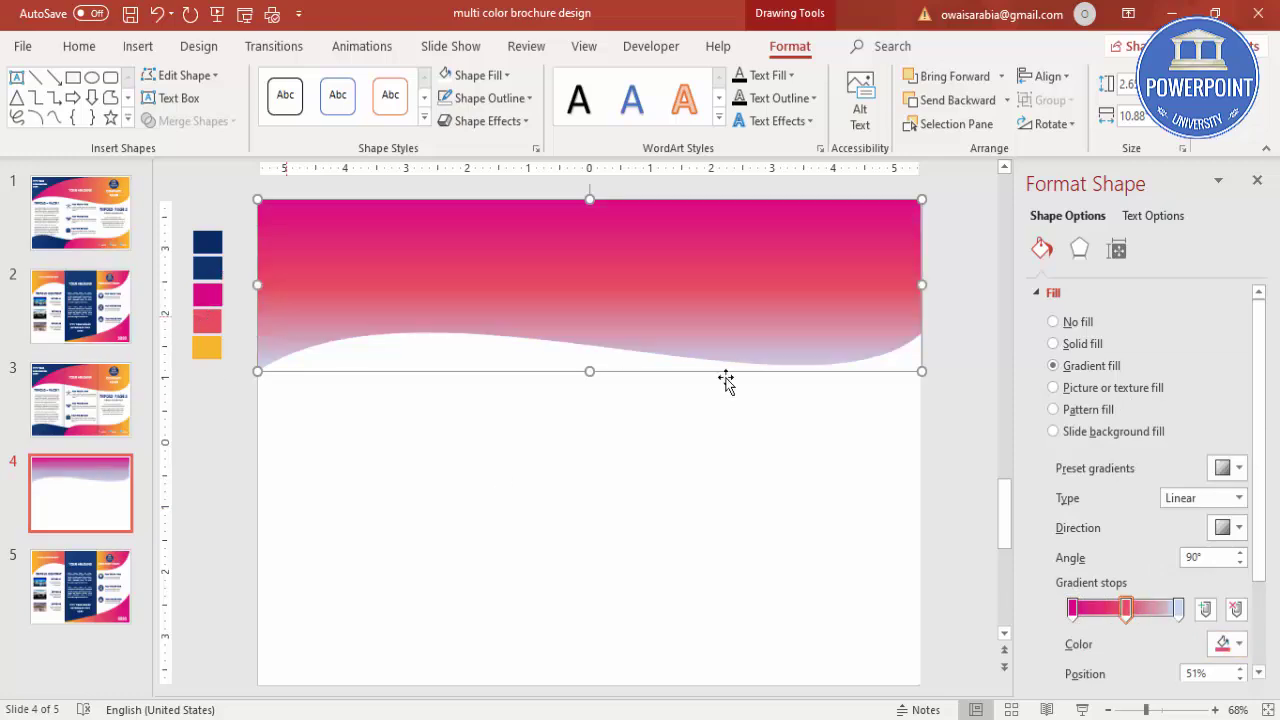
left_click(1179, 607)
left_click(1224, 644)
left_click(1210, 620)
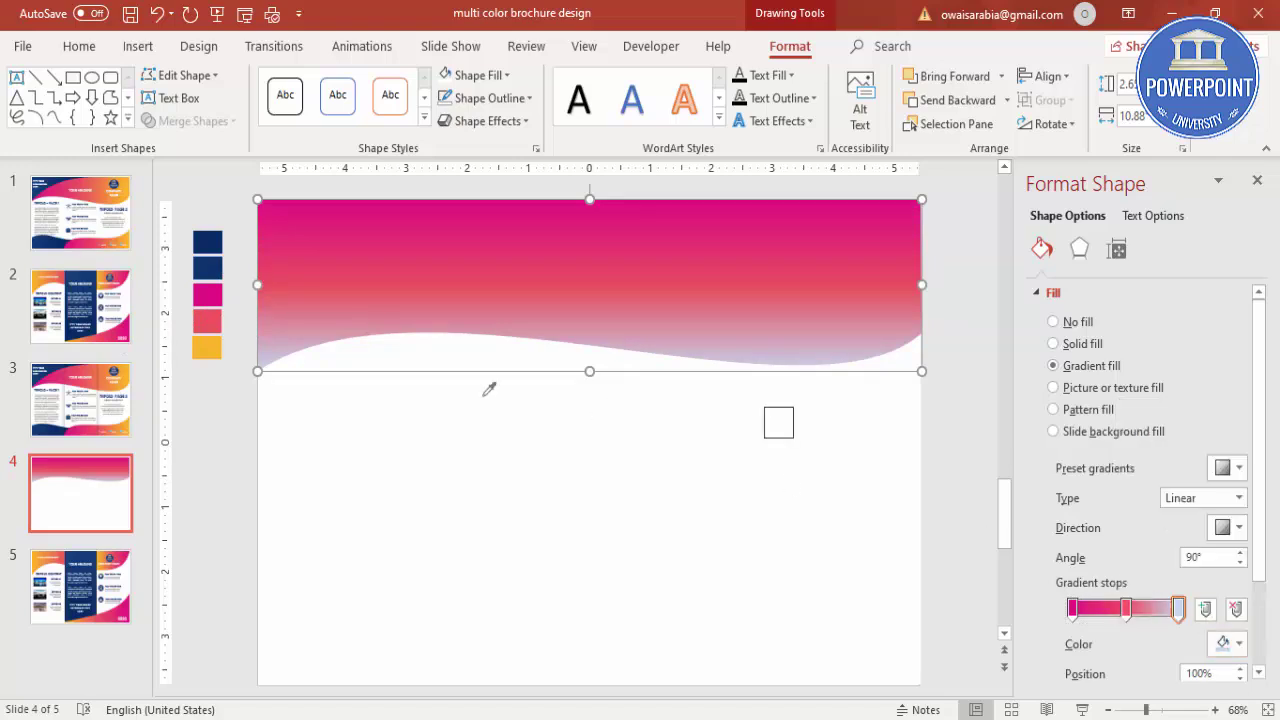
left_click(212, 348)
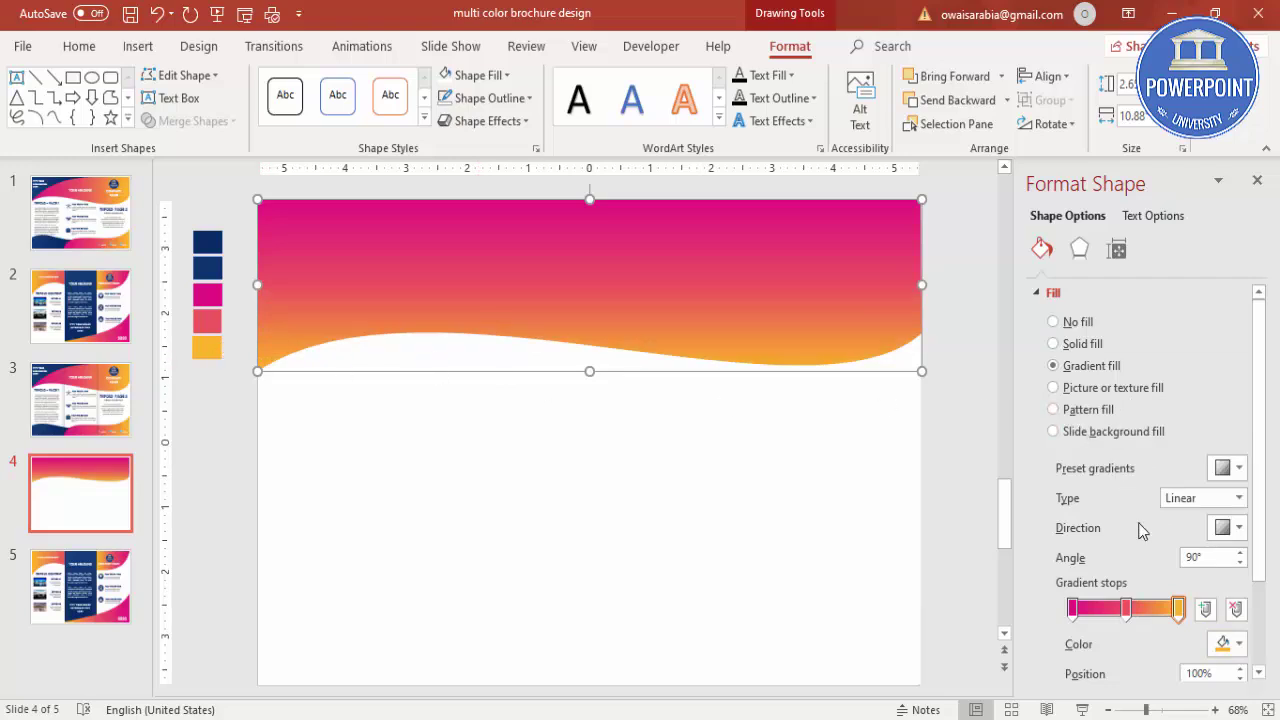
left_click(1222, 529)
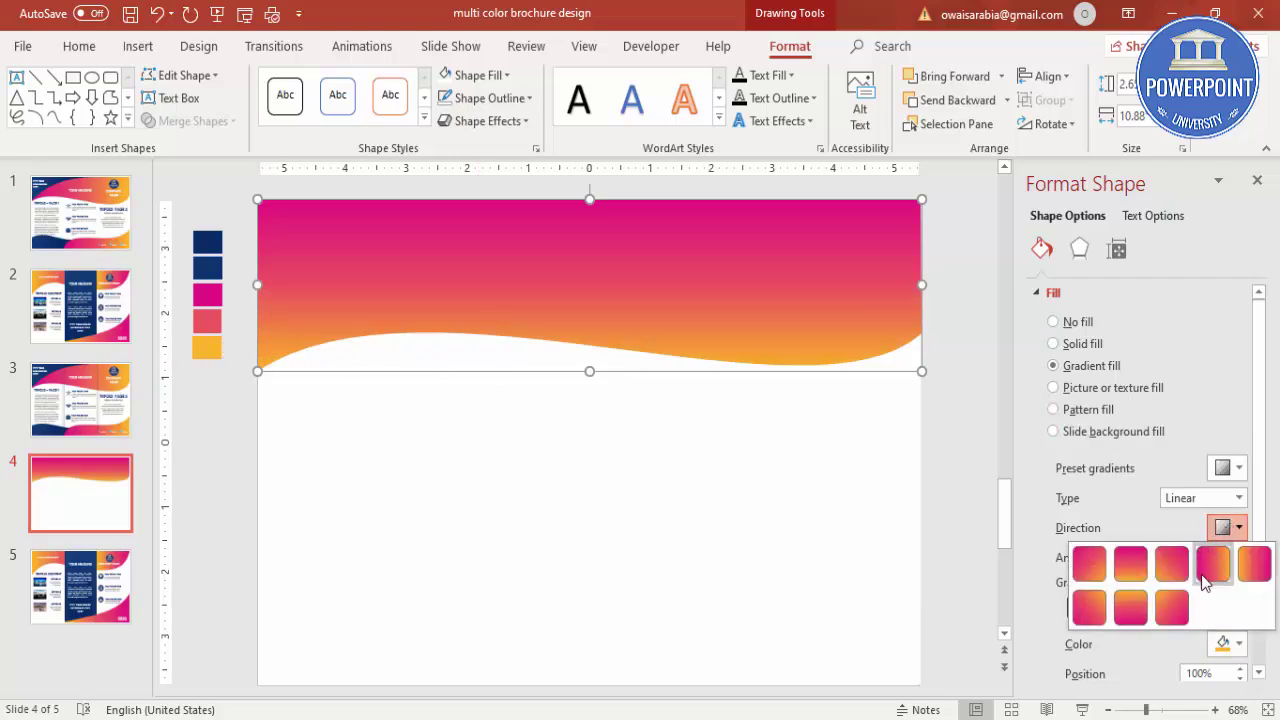